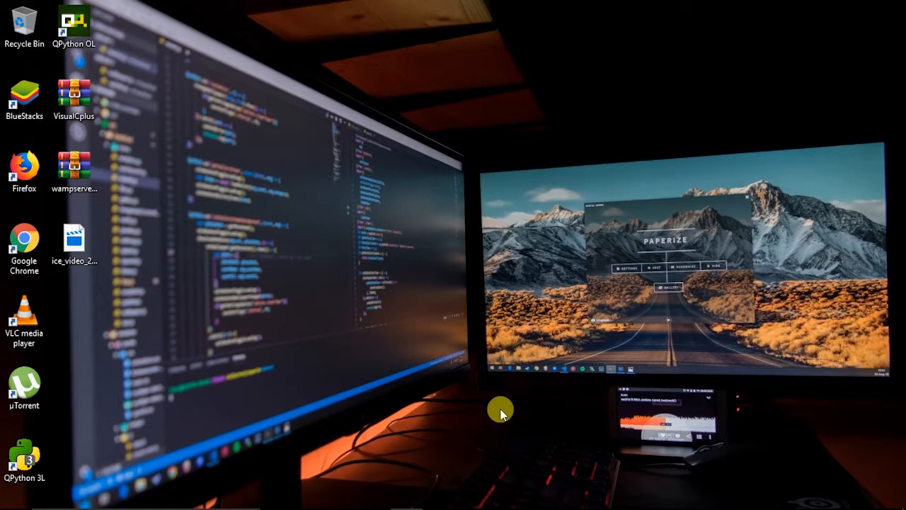
Open Google Chrome in a maximized window and search for "wamp server".
{"action": "mouse_move", "coordinate": [418, 499]}
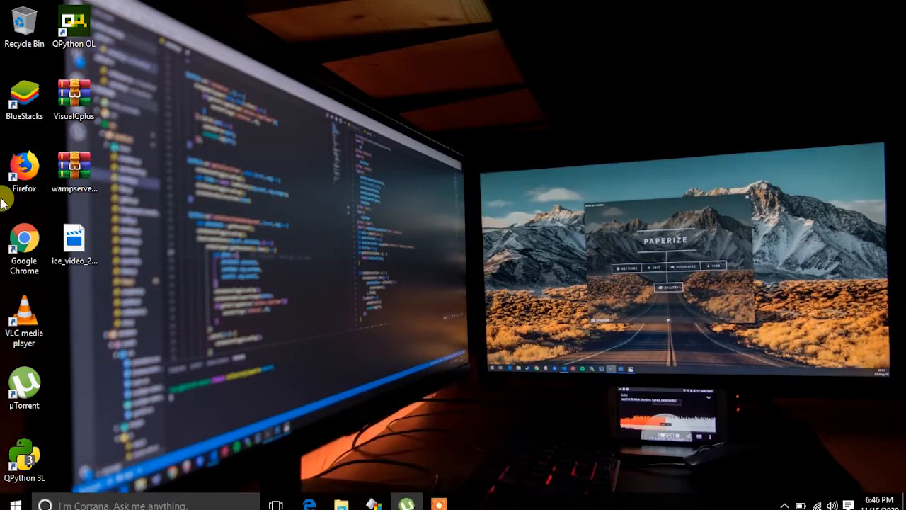
{"action": "left_click", "coordinate": [26, 248]}
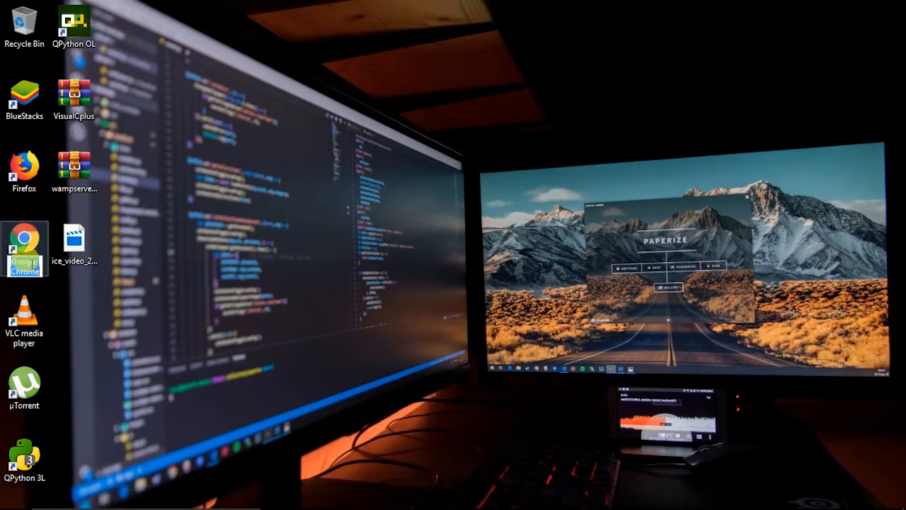
{"action": "double_click", "coordinate": [26, 249]}
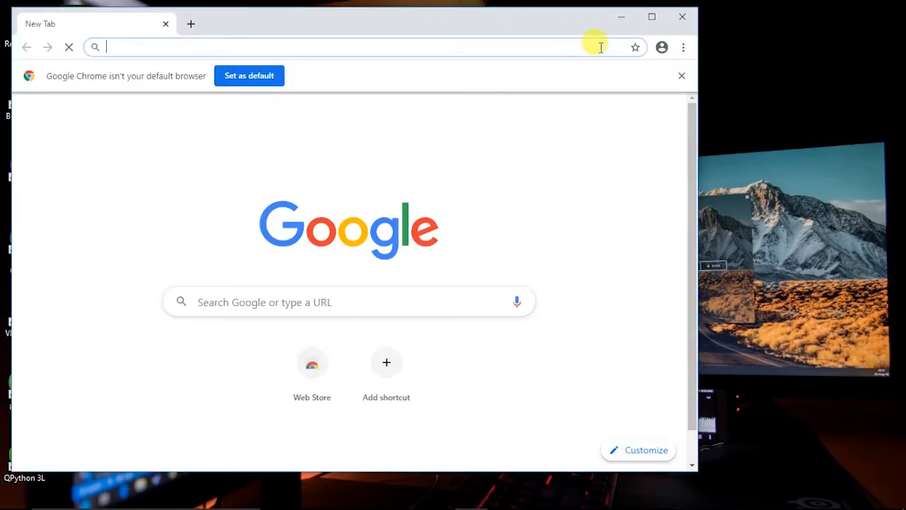
{"action": "left_click", "coordinate": [651, 17]}
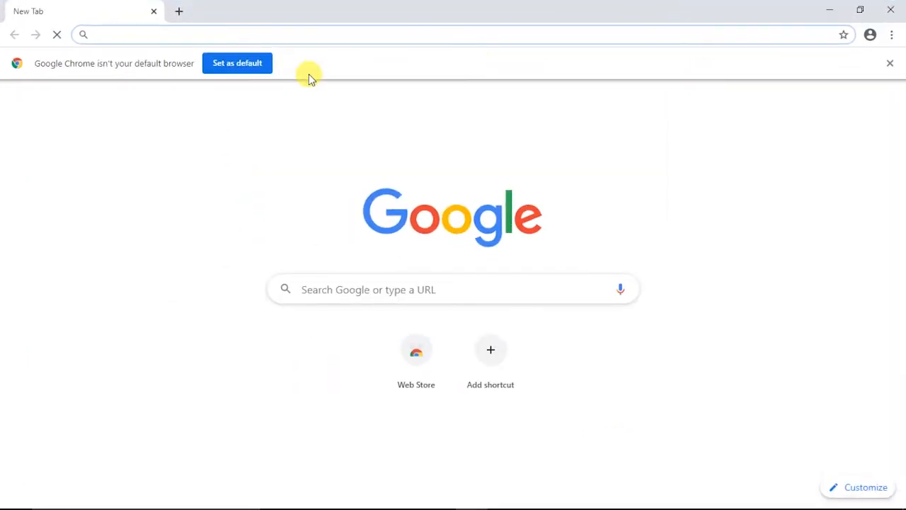
{"action": "type", "text": "wamp server"}
{"action": "key", "text": "Return"}
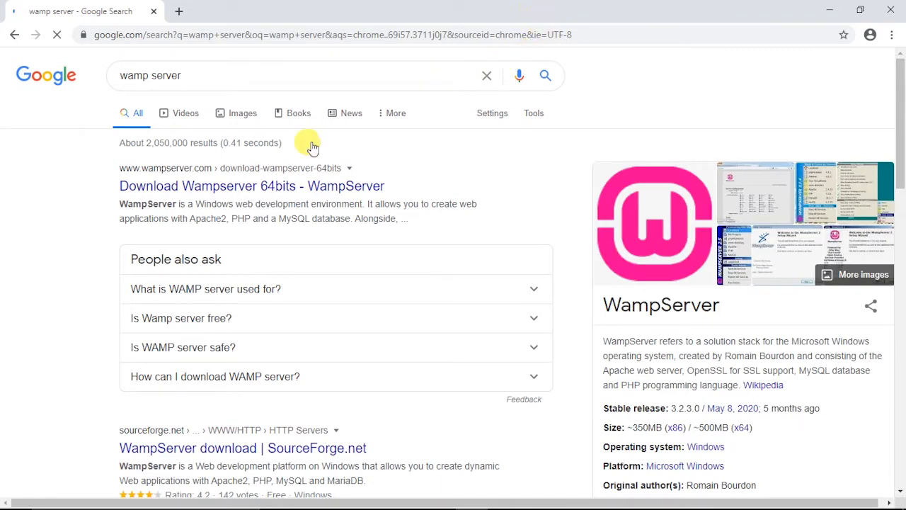
Open the Wampserver 64bits result and view the site's Downloads section, then minimize the browser.
{"action": "scroll", "coordinate": [212, 237], "scroll_direction": "down", "scroll_amount": 1}
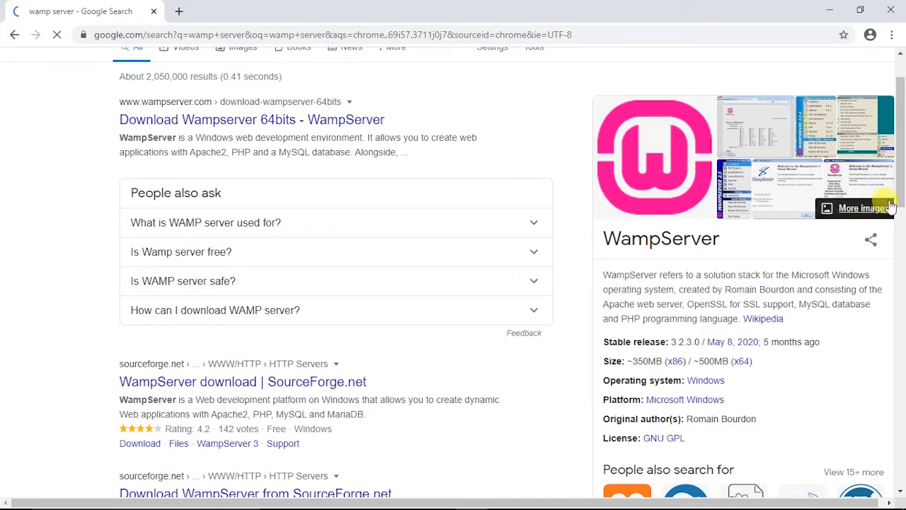
{"action": "mouse_move", "coordinate": [903, 124]}
{"action": "left_mouse_down"}
{"action": "mouse_move", "coordinate": [900, 246]}
{"action": "mouse_move", "coordinate": [893, 283]}
{"action": "mouse_move", "coordinate": [874, 299]}
{"action": "mouse_move", "coordinate": [873, 313]}
{"action": "mouse_move", "coordinate": [902, 110]}
{"action": "left_mouse_up"}
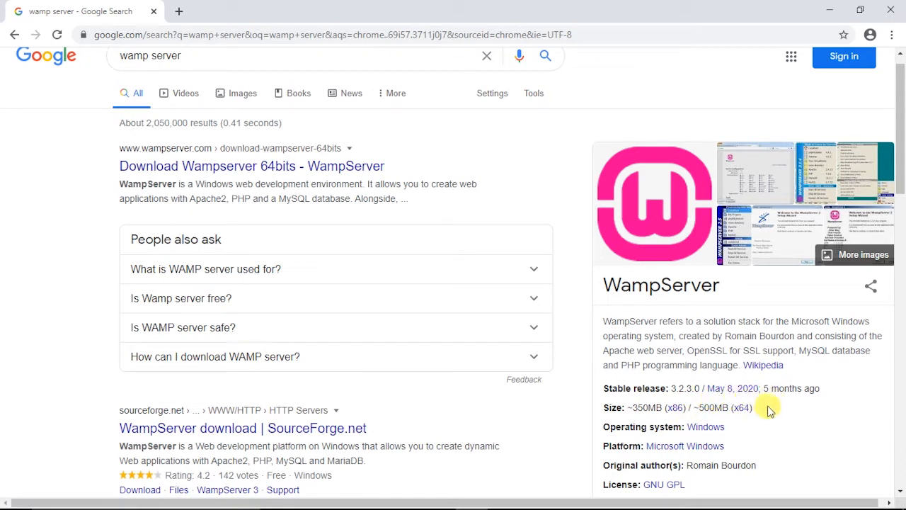
{"action": "scroll", "coordinate": [902, 145], "scroll_direction": "up", "scroll_amount": 1}
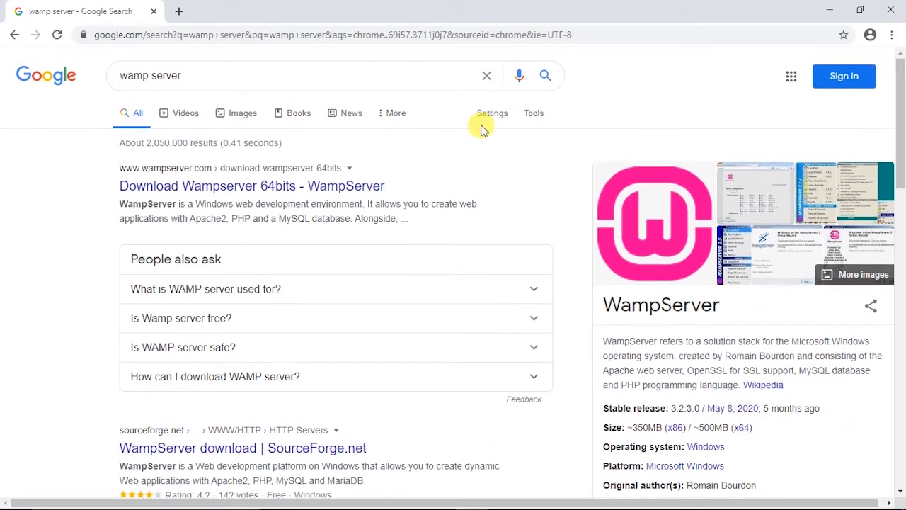
{"action": "left_click", "coordinate": [186, 187]}
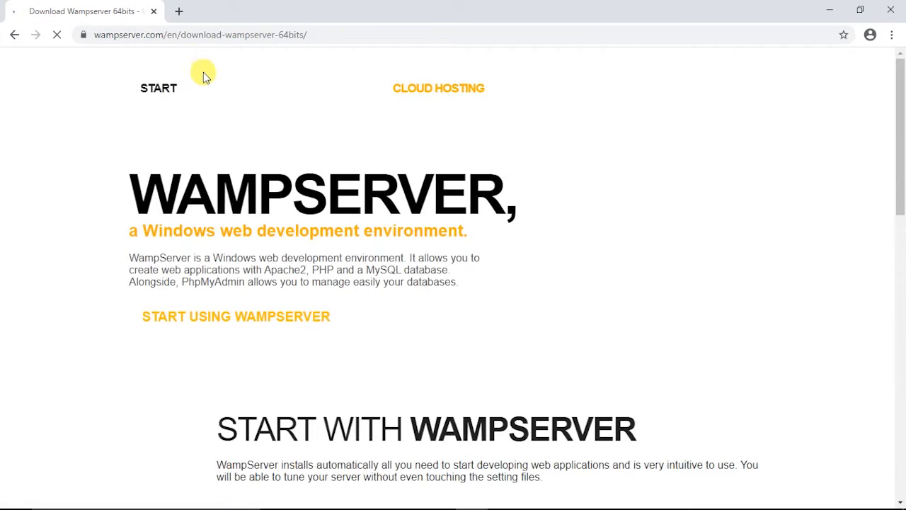
{"action": "scroll", "coordinate": [206, 245], "scroll_direction": "down", "scroll_amount": 1}
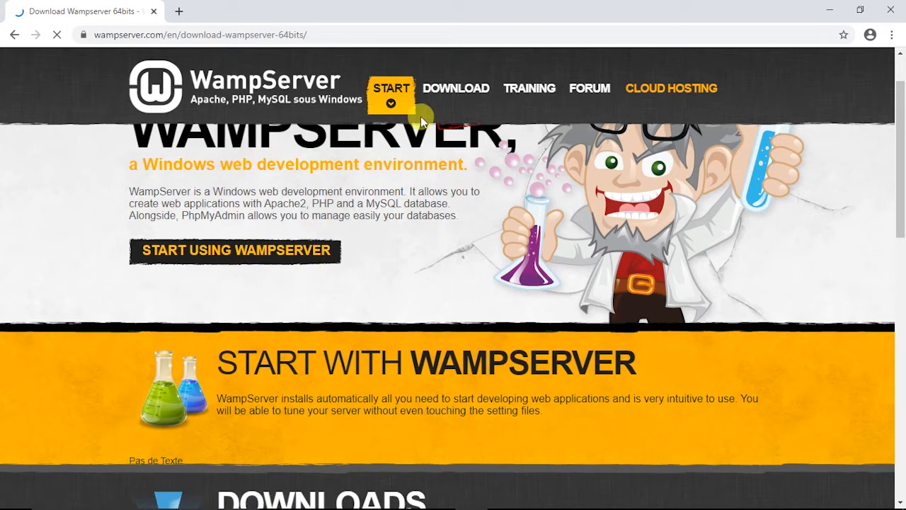
{"action": "left_click", "coordinate": [455, 92]}
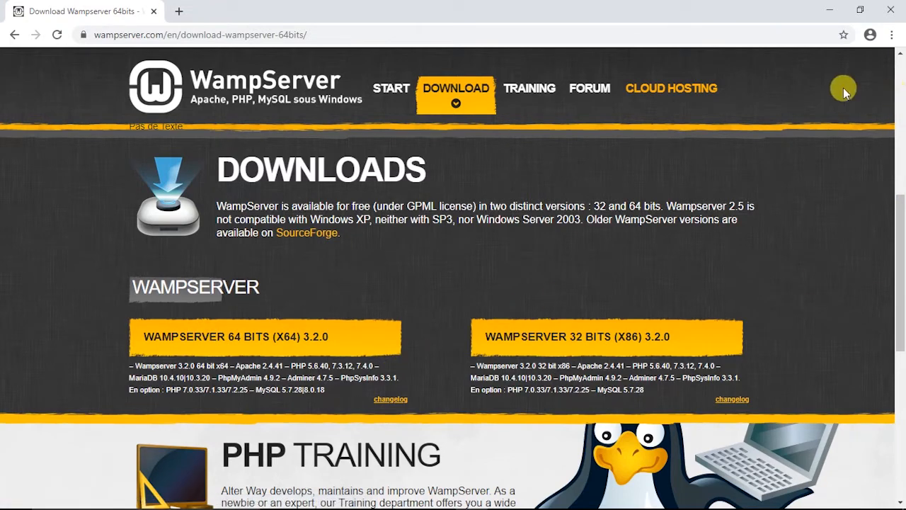
{"action": "left_click", "coordinate": [825, 19]}
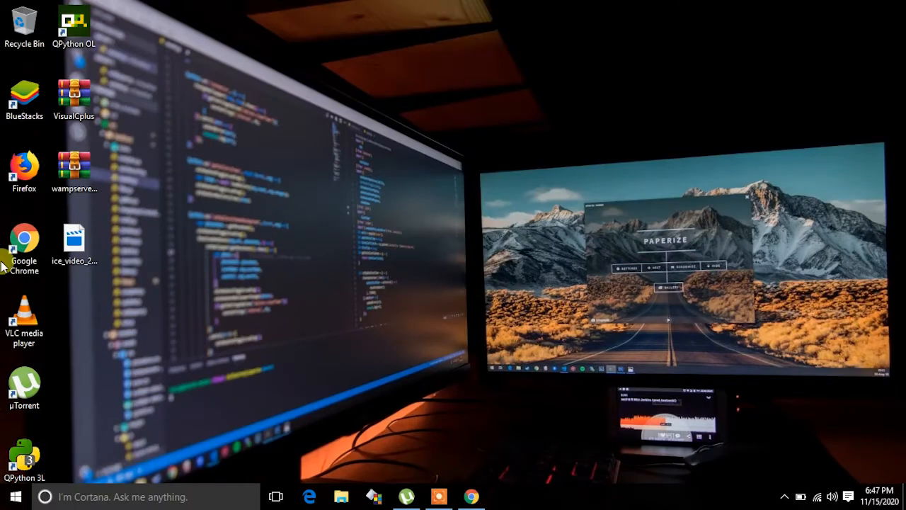
Launch the WampServer 2.5 installer from the wampserver archive on the desktop and minimize the archive window.
{"action": "left_click", "coordinate": [80, 181]}
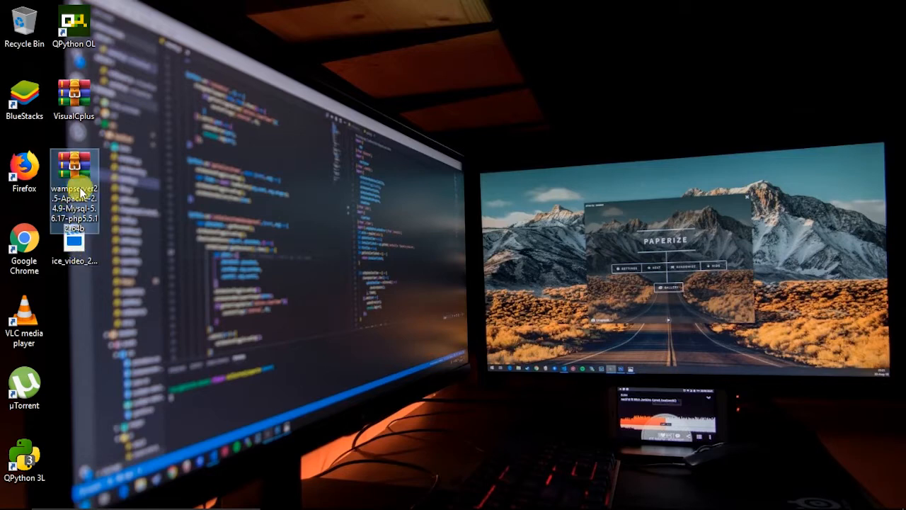
{"action": "double_click", "coordinate": [84, 167]}
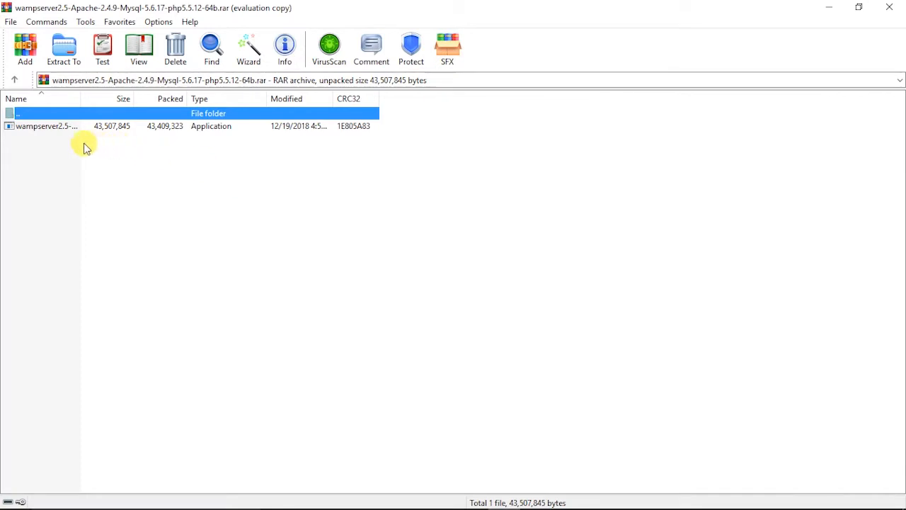
{"action": "double_click", "coordinate": [27, 130]}
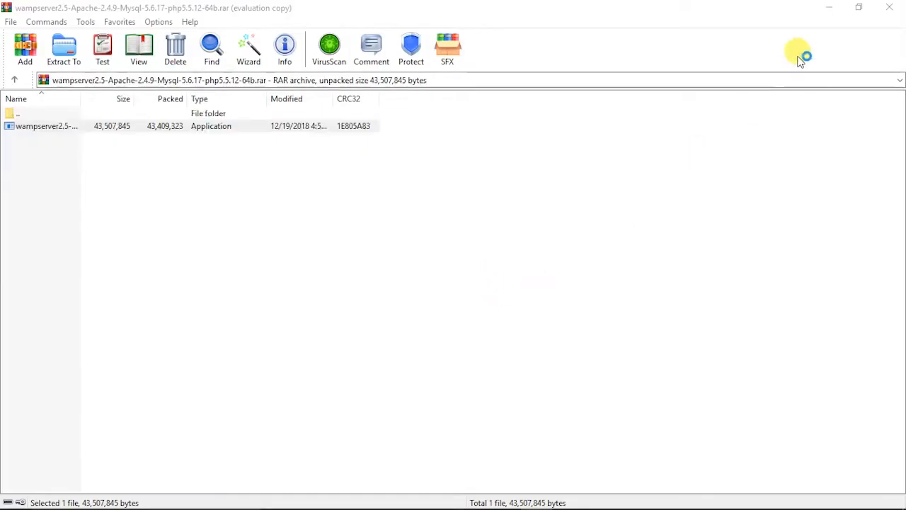
{"action": "left_click", "coordinate": [824, 6]}
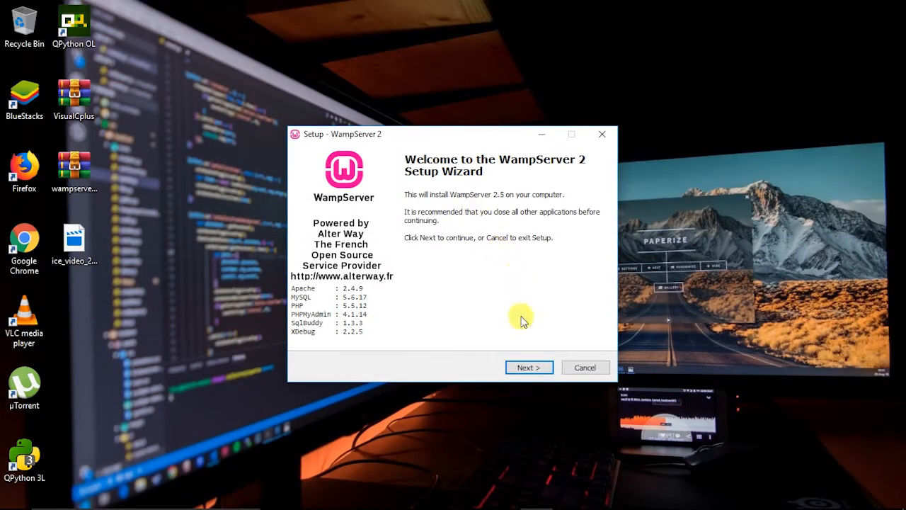
Proceed past the setup welcome page and accept the WampServer license agreement.
{"action": "left_click", "coordinate": [531, 370]}
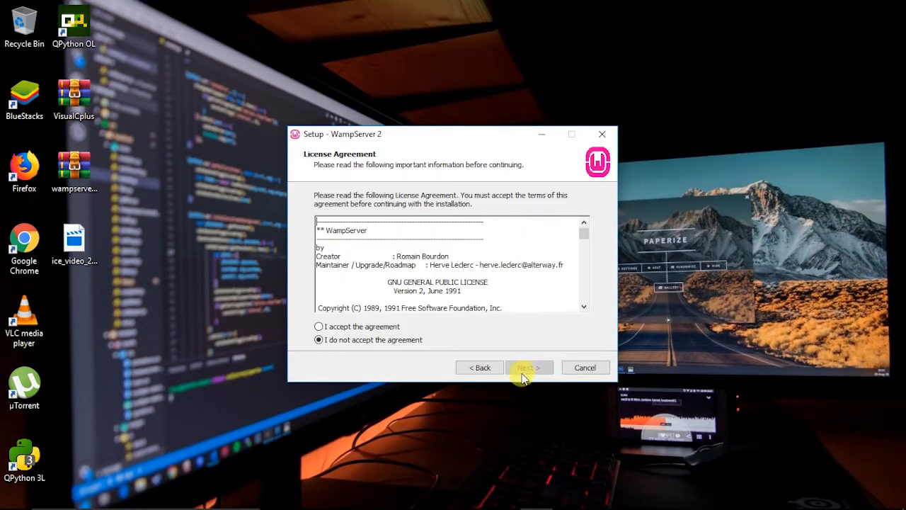
{"action": "left_click", "coordinate": [335, 328]}
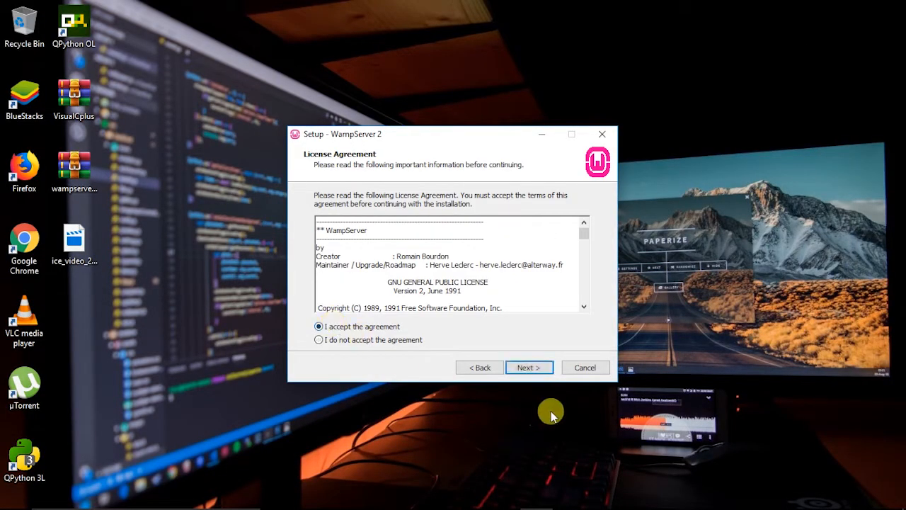
{"action": "left_click", "coordinate": [530, 368]}
{"action": "left_click", "coordinate": [359, 243]}
{"action": "left_click_drag", "start_coordinate": [360, 243], "coordinate": [300, 246]}
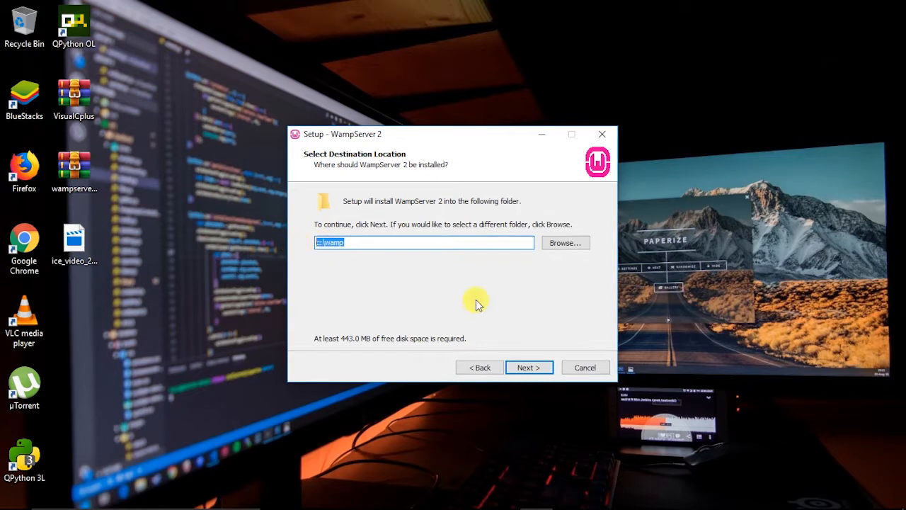
{"action": "left_click", "coordinate": [564, 242]}
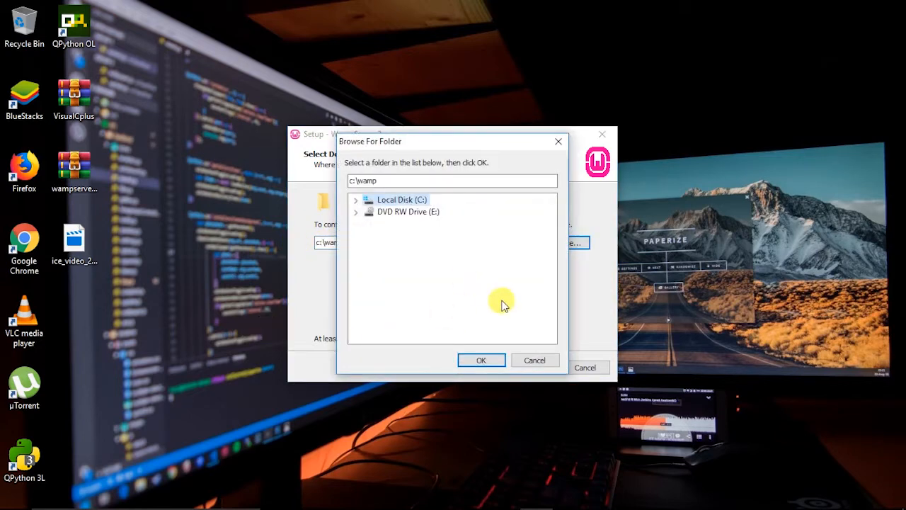
{"action": "left_click", "coordinate": [355, 200]}
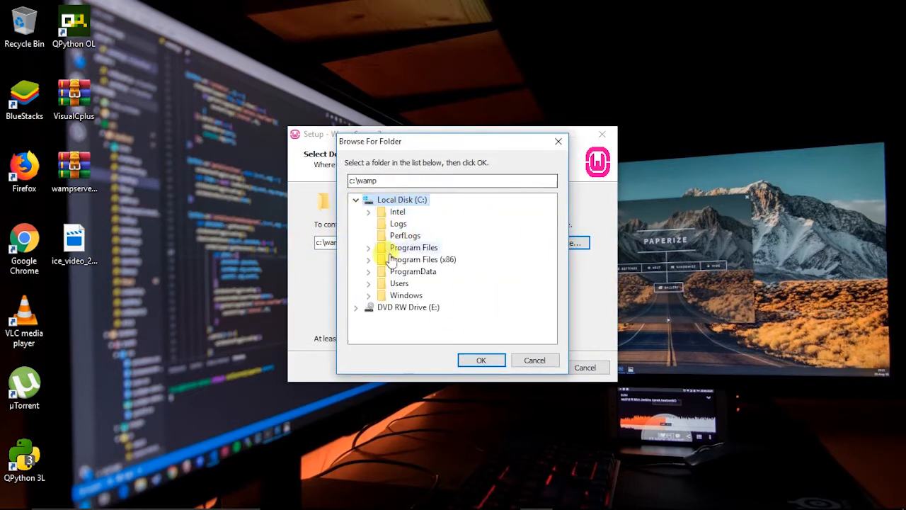
{"action": "left_click", "coordinate": [371, 285]}
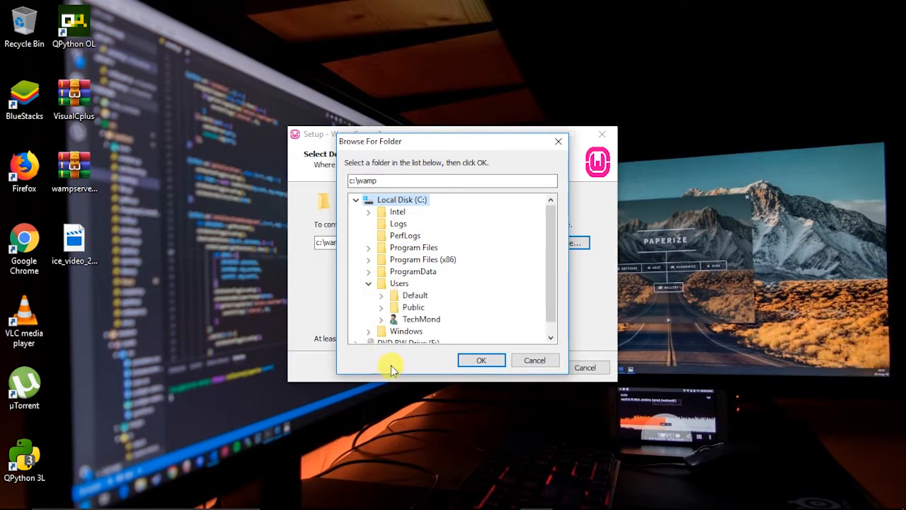
{"action": "left_click", "coordinate": [381, 319]}
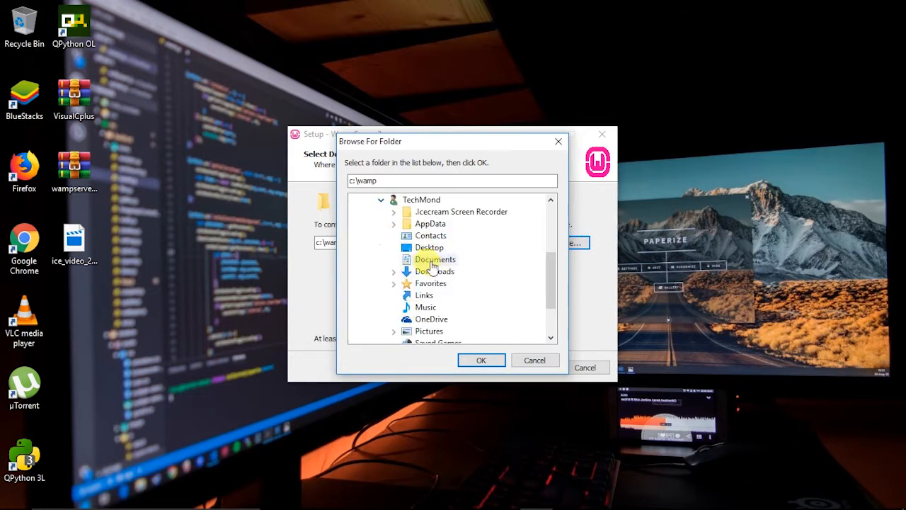
{"action": "left_click", "coordinate": [536, 361]}
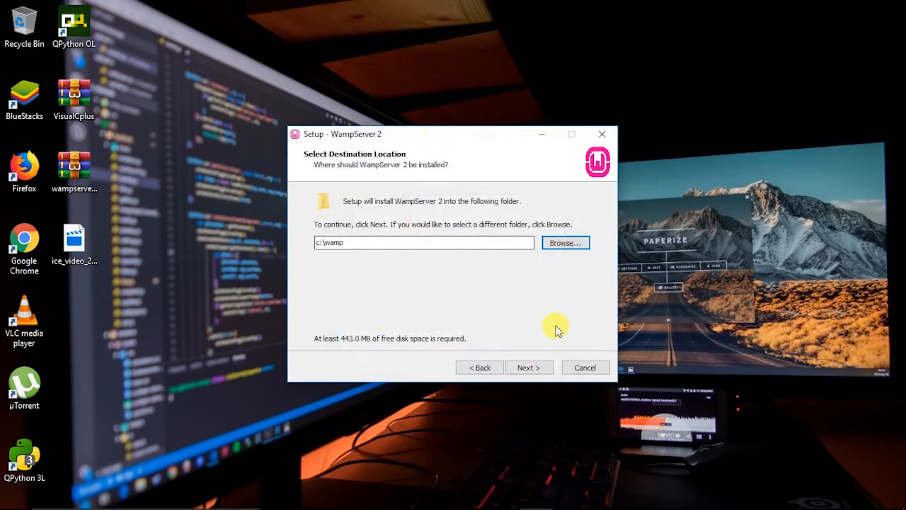
Keep c:\wamp as the destination, enable the desktop icon without a Quick Launch icon, and continue the setup.
{"action": "left_click", "coordinate": [527, 366]}
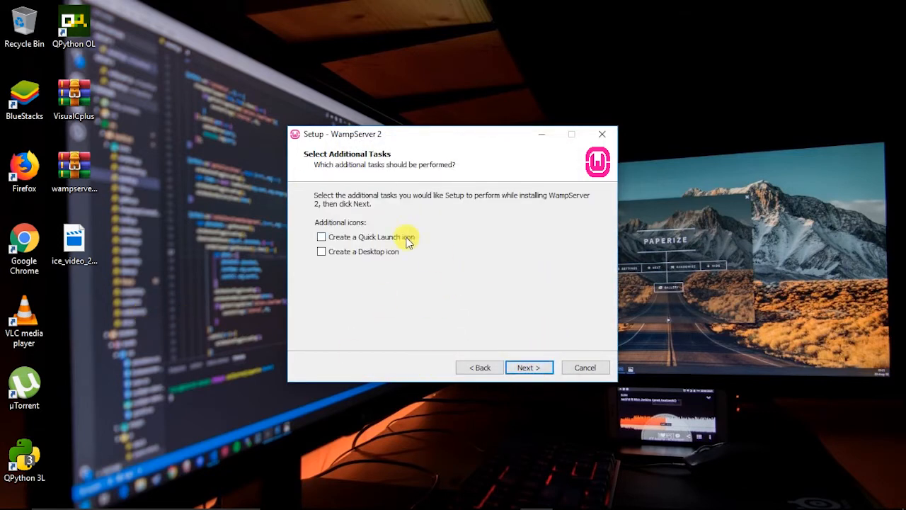
{"action": "left_click", "coordinate": [357, 255]}
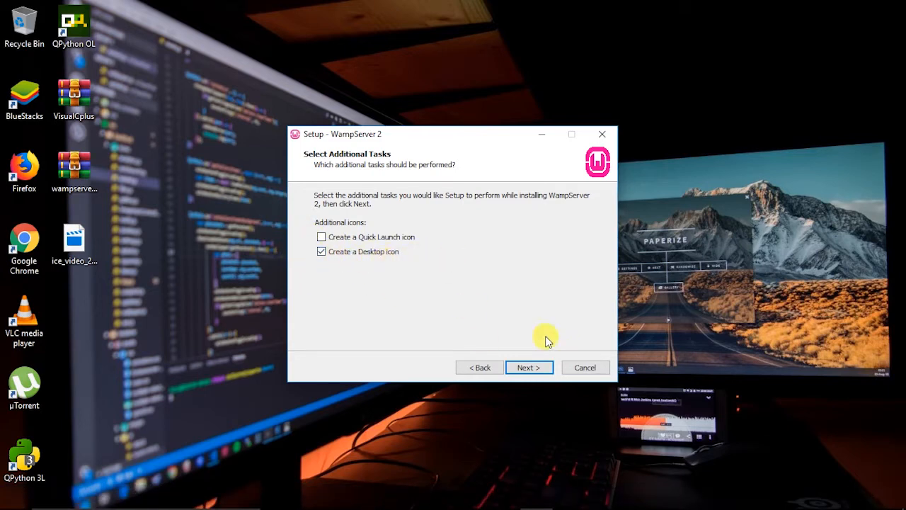
{"action": "left_click", "coordinate": [526, 368]}
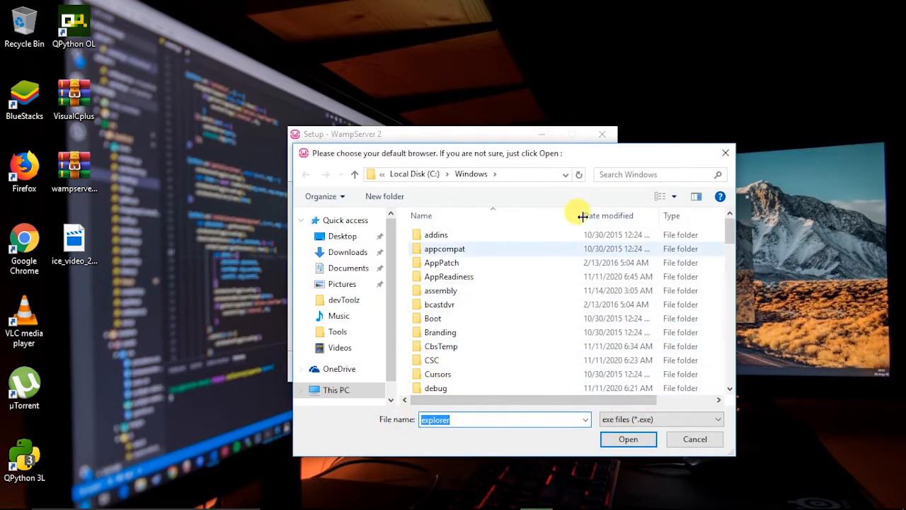
Reposition the default browser selection dialog and browse to Local Disk (C:) through This PC.
{"action": "left_click_drag", "start_coordinate": [485, 159], "coordinate": [432, 121]}
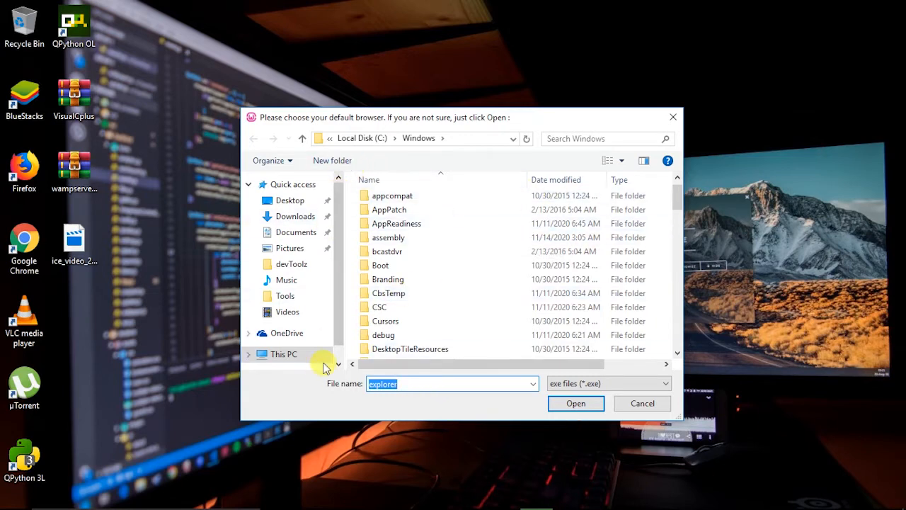
{"action": "left_click_drag", "start_coordinate": [0, 132], "coordinate": [40, 277]}
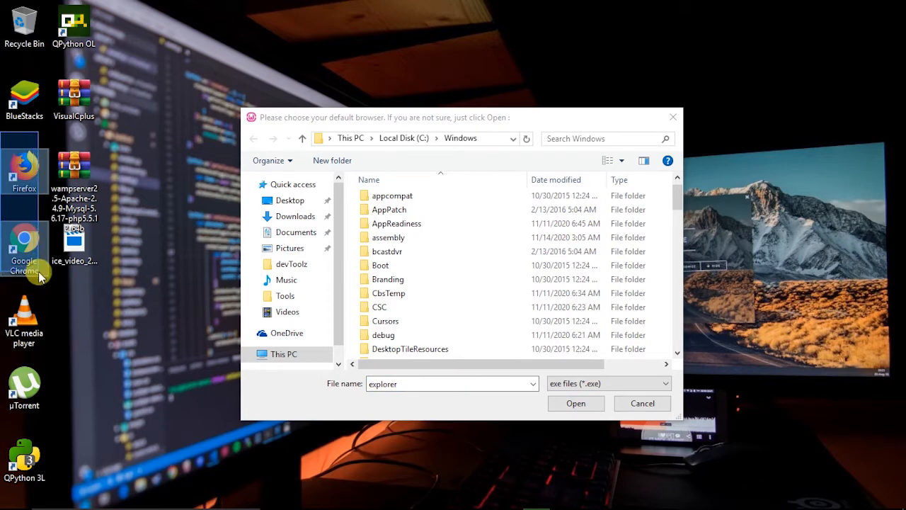
{"action": "left_click_drag", "start_coordinate": [40, 278], "coordinate": [41, 279]}
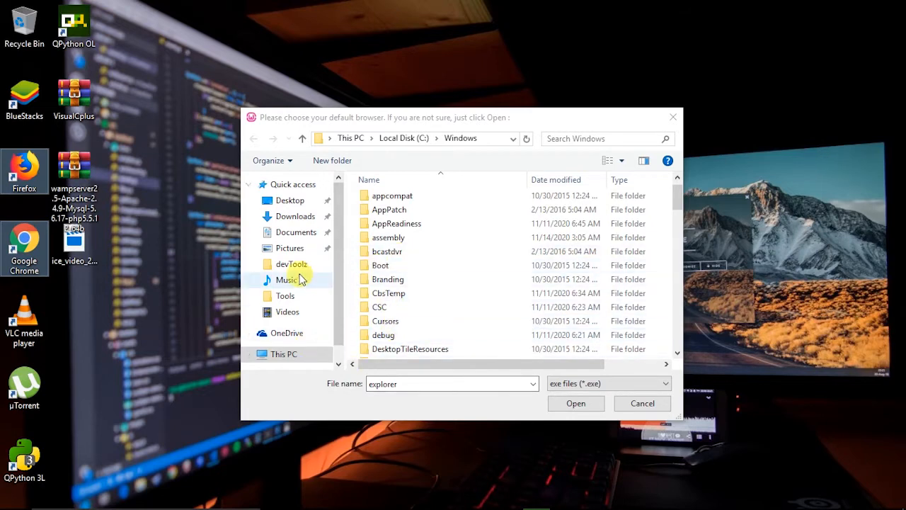
{"action": "scroll", "coordinate": [269, 286], "scroll_direction": "down", "scroll_amount": 1}
{"action": "left_click", "coordinate": [292, 334]}
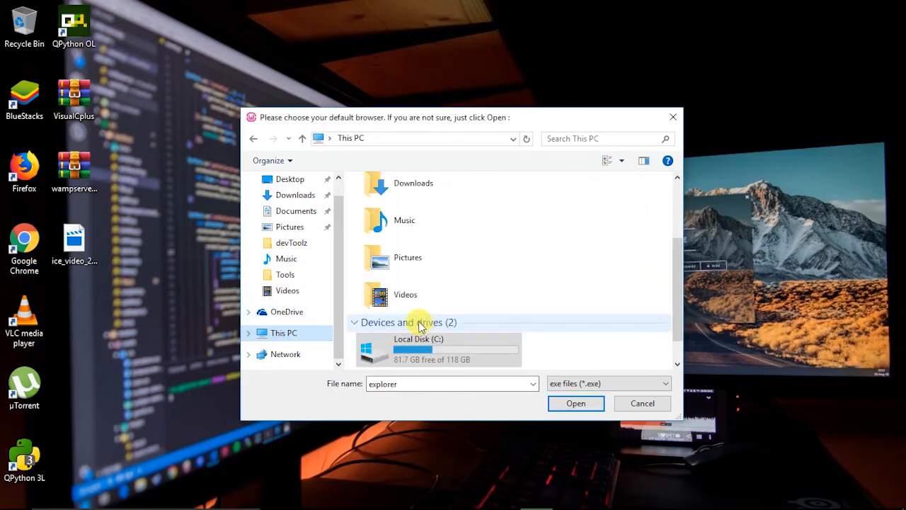
{"action": "double_click", "coordinate": [417, 346]}
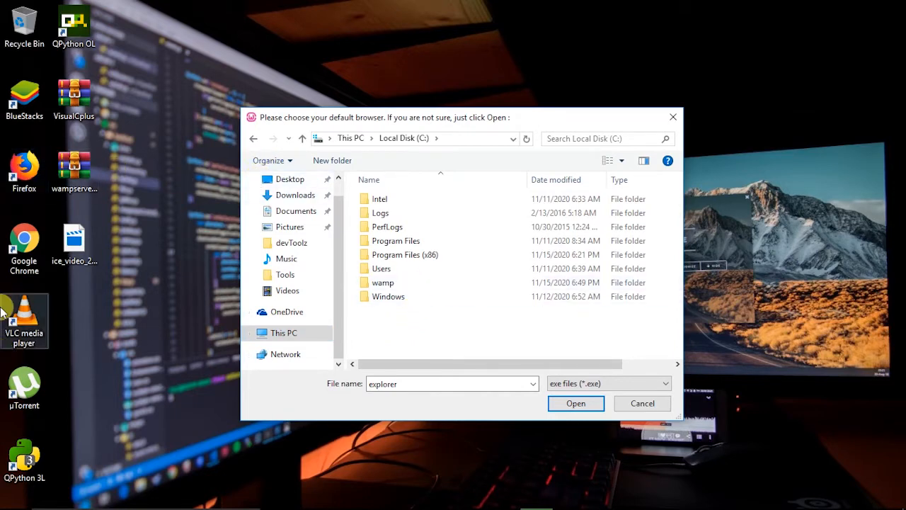
Find the install location of the Google Chrome desktop shortcut and copy the folder path C:\Program Files (x86)\Google\Chrome\Application.
{"action": "left_click", "coordinate": [14, 262]}
{"action": "right_click", "coordinate": [14, 262]}
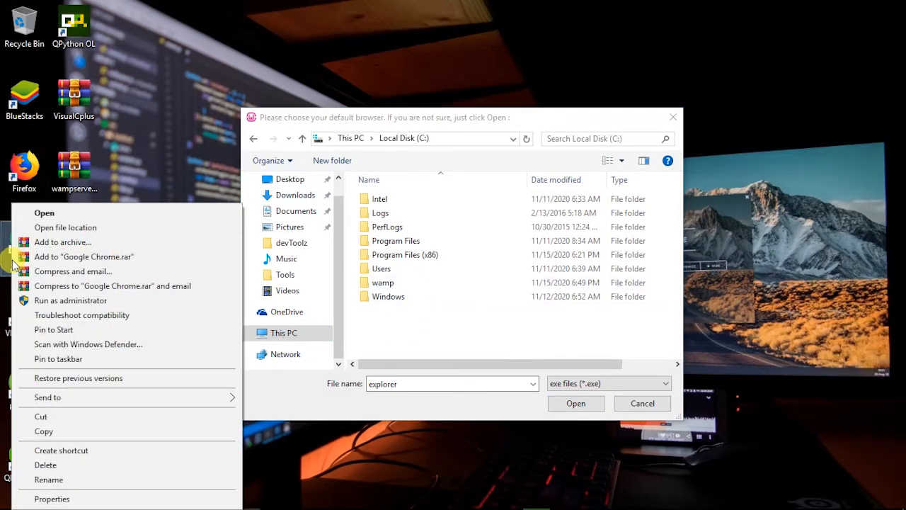
{"action": "left_click", "coordinate": [69, 228]}
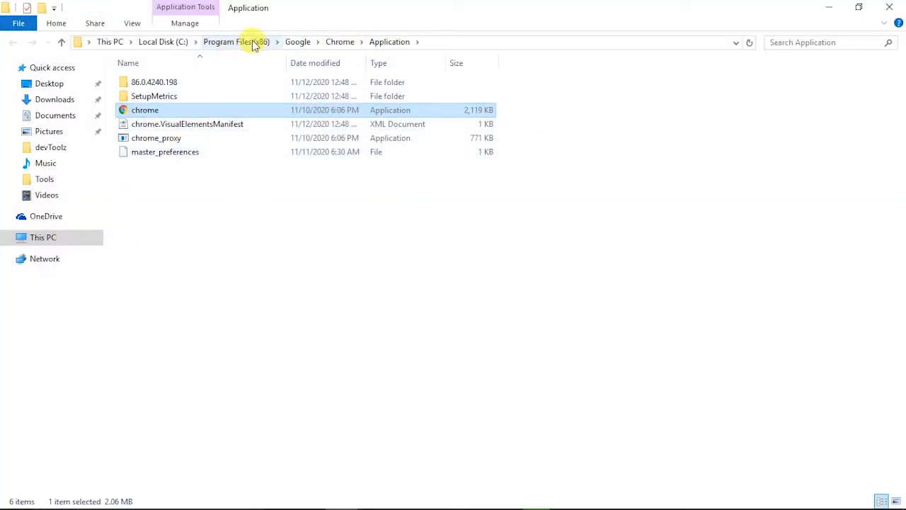
{"action": "left_click", "coordinate": [430, 44]}
{"action": "right_click", "coordinate": [302, 45]}
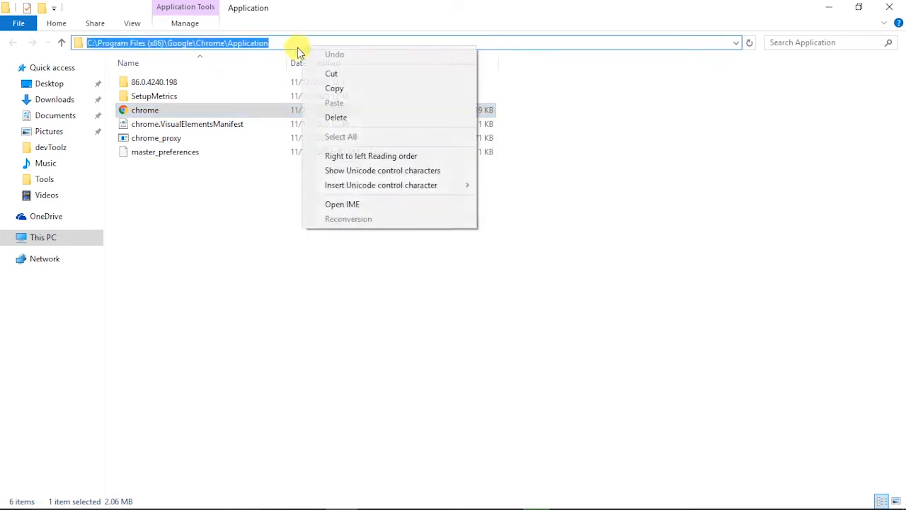
{"action": "left_click", "coordinate": [313, 90]}
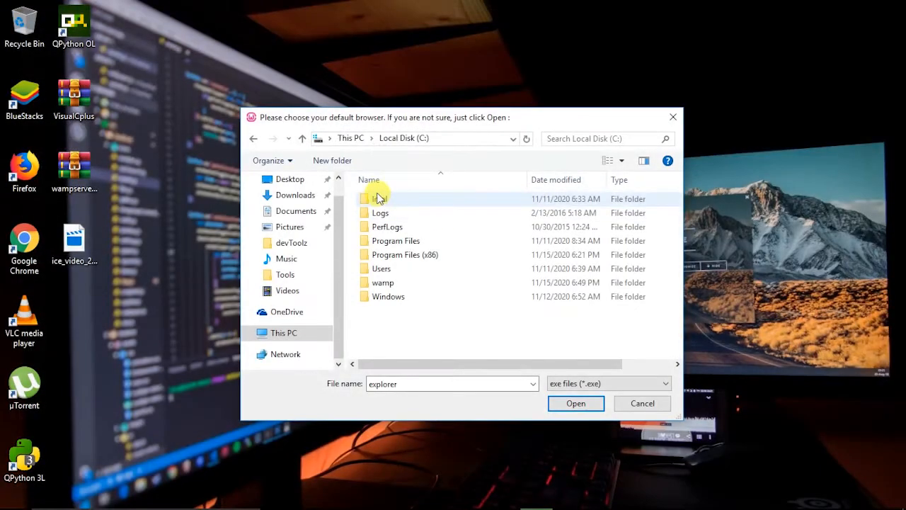
Paste the copied Chrome folder path into the default browser dialog and choose the chrome application as WampServer's browser.
{"action": "left_click", "coordinate": [441, 139]}
{"action": "right_click", "coordinate": [441, 141]}
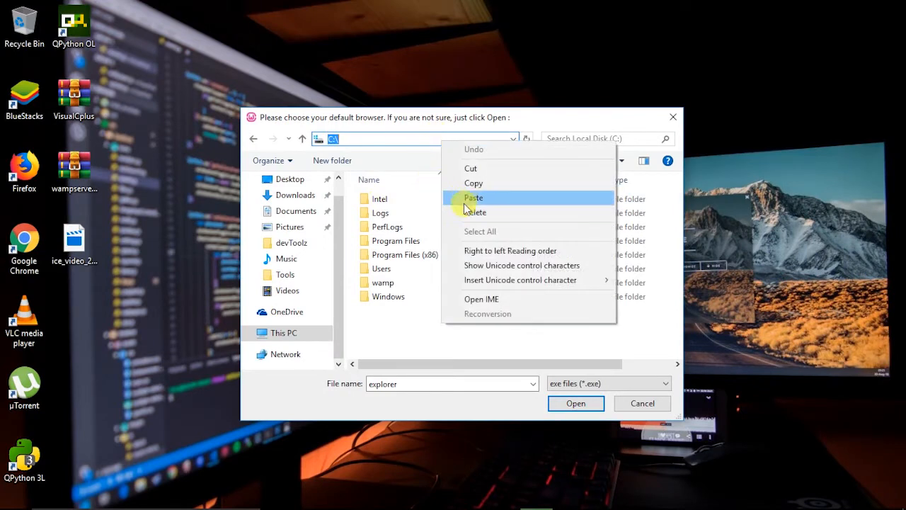
{"action": "left_click", "coordinate": [461, 198]}
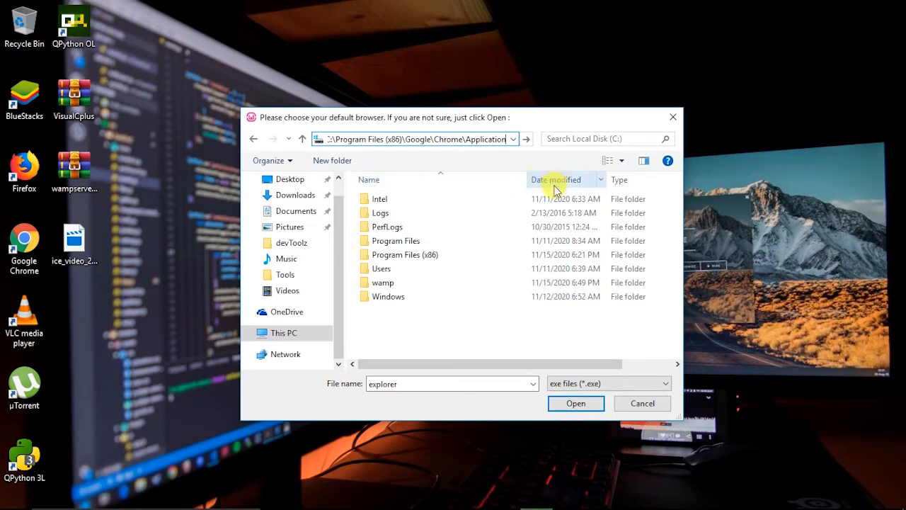
{"action": "key", "text": "Return"}
{"action": "left_click", "coordinate": [387, 228]}
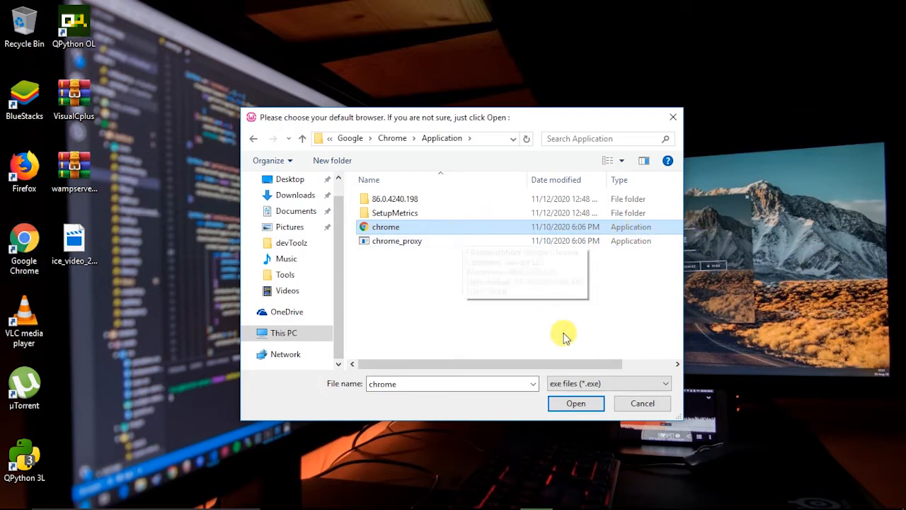
{"action": "left_click", "coordinate": [577, 404]}
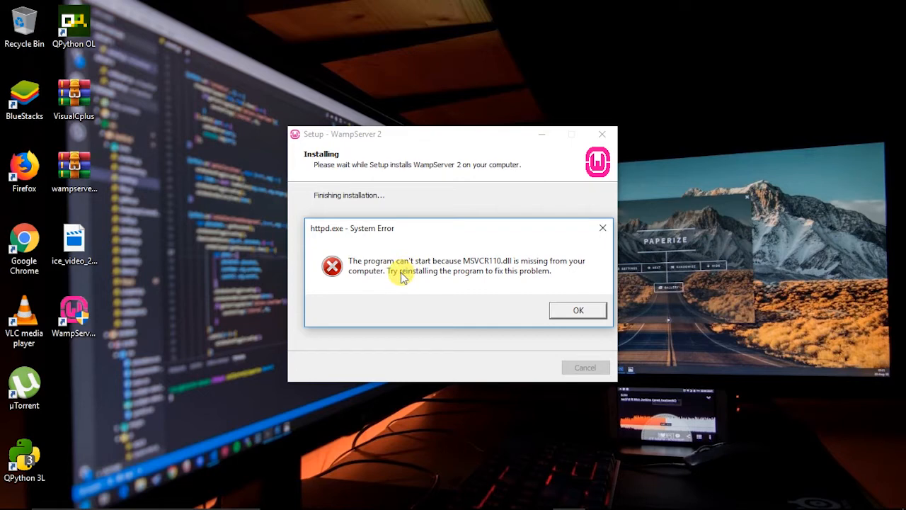
Dismiss the httpd.exe errors and finish the setup with the default PHP mail parameters, without launching WampServer 2.
{"action": "left_click", "coordinate": [566, 314]}
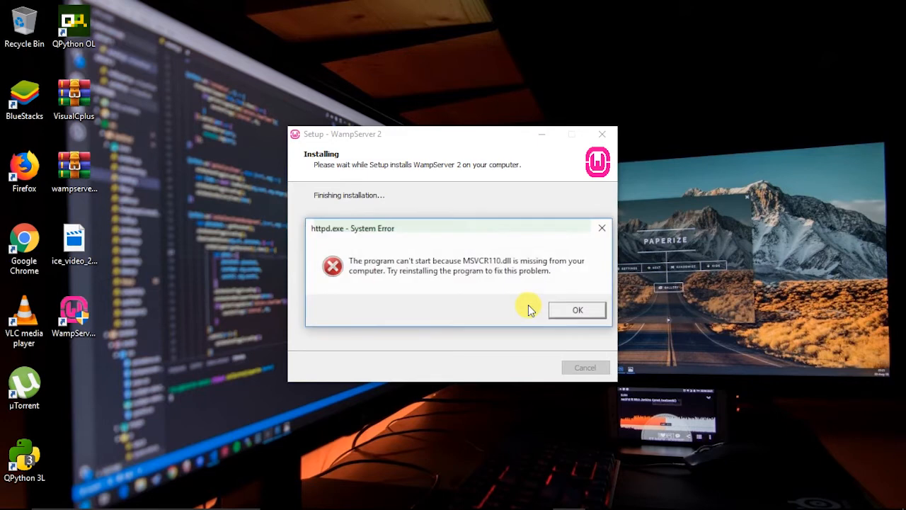
{"action": "left_click", "coordinate": [566, 315]}
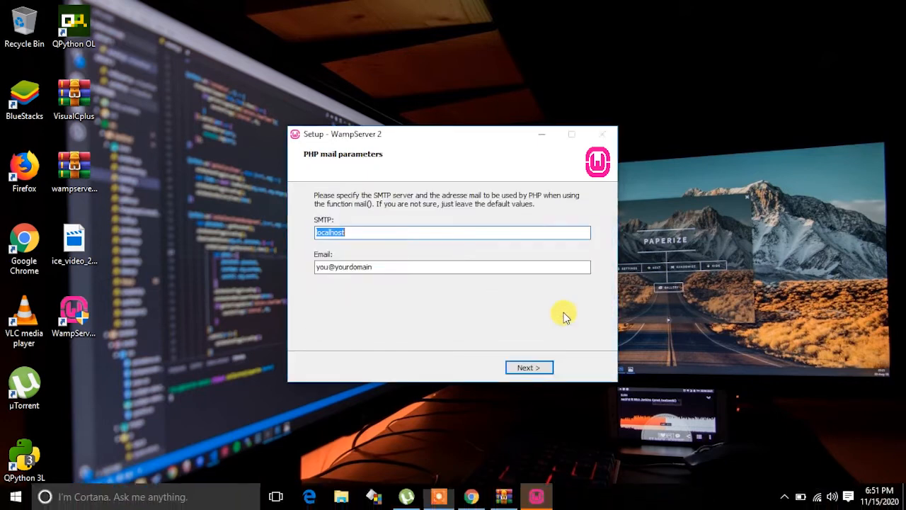
{"action": "left_click", "coordinate": [522, 369]}
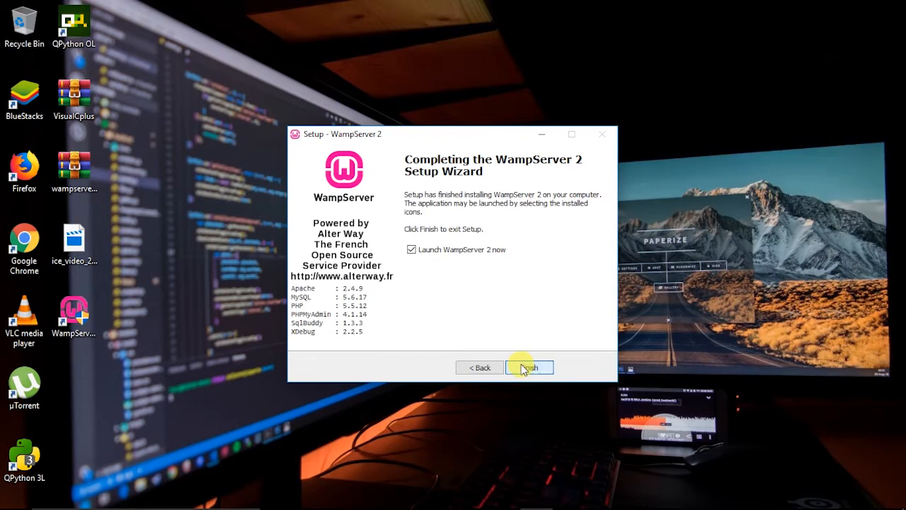
{"action": "left_click", "coordinate": [452, 253]}
{"action": "left_click", "coordinate": [524, 367]}
Launch WampServer from its desktop icon, dismiss the php-win.exe error, and check for its icon in the notification area.
{"action": "mouse_move", "coordinate": [501, 502]}
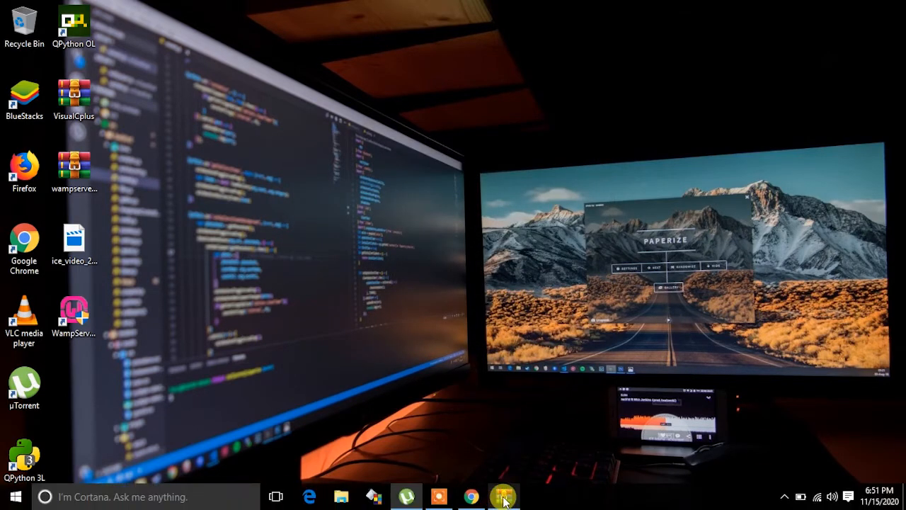
{"action": "double_click", "coordinate": [74, 311]}
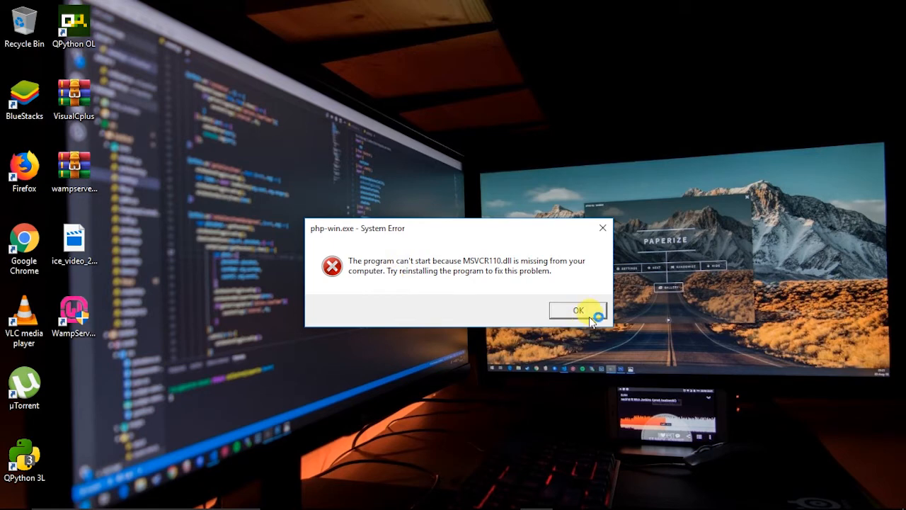
{"action": "left_click", "coordinate": [585, 312]}
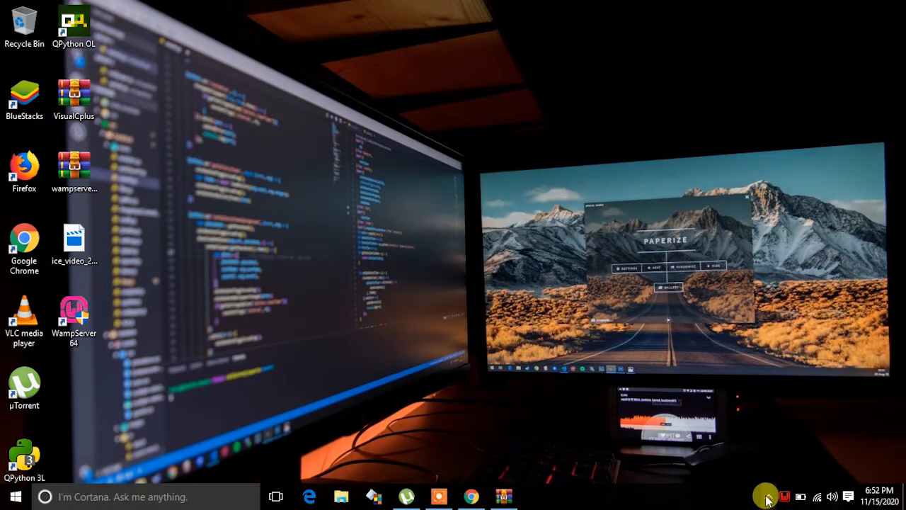
{"action": "left_click", "coordinate": [767, 497]}
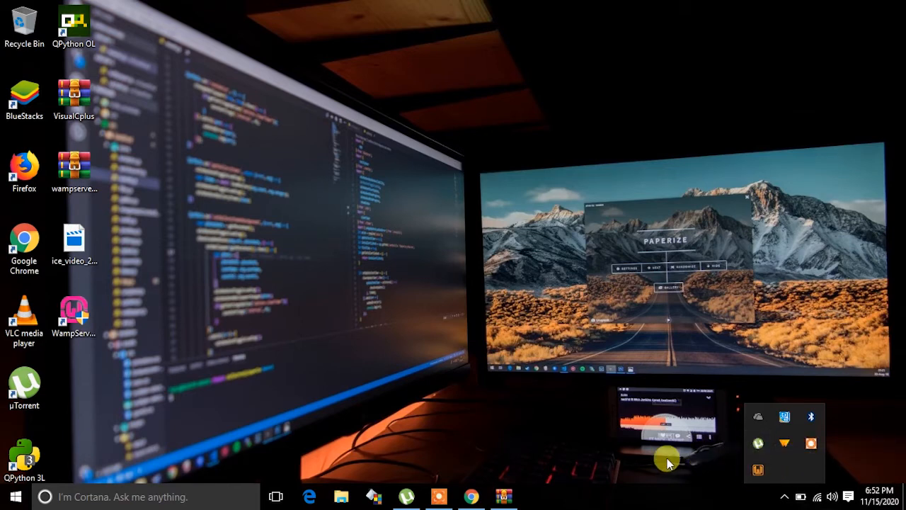
Switch to Google Chrome and load localhost in a new tab to test whether the web server responds.
{"action": "left_click", "coordinate": [471, 496]}
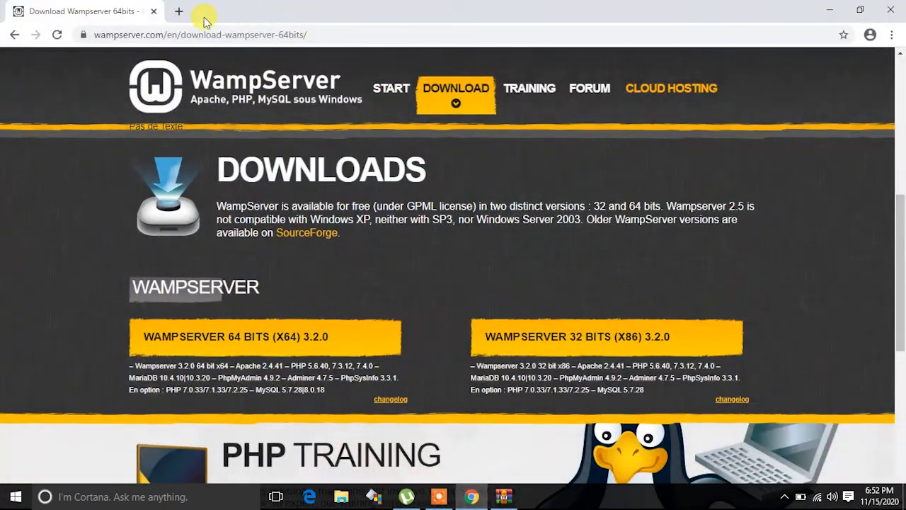
{"action": "left_click", "coordinate": [178, 12]}
{"action": "type", "text": "localhost"}
{"action": "key", "text": "Return"}
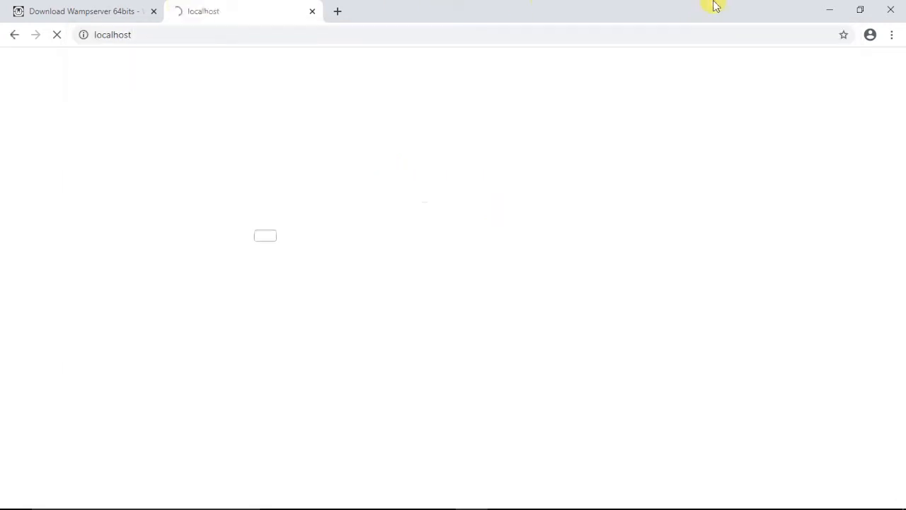
{"action": "left_click", "coordinate": [824, 11]}
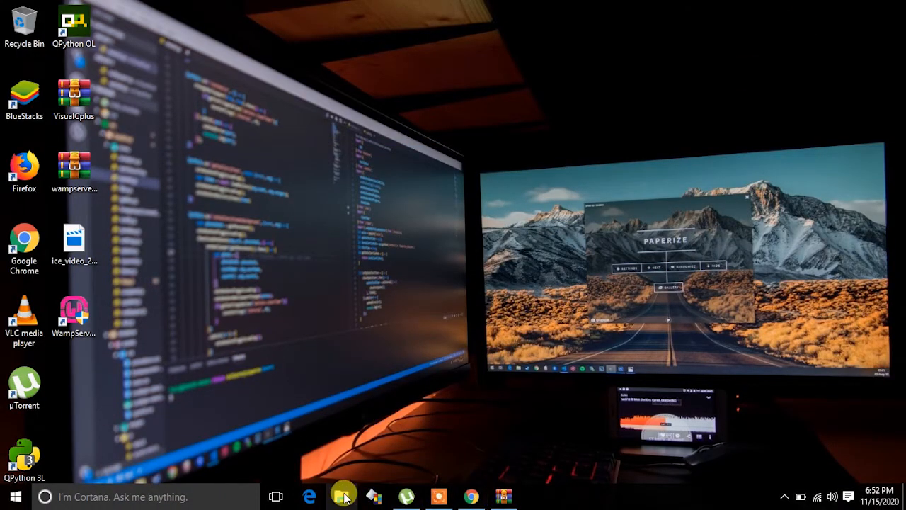
{"action": "left_click", "coordinate": [469, 497]}
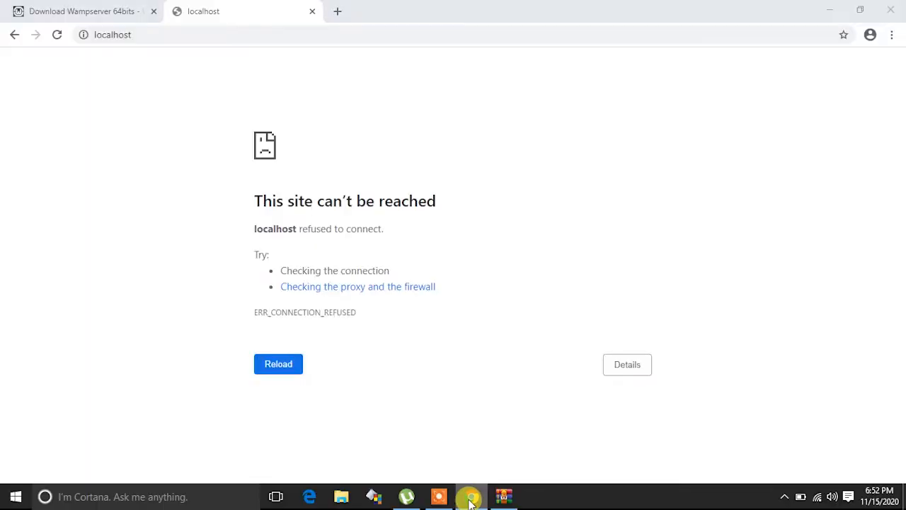
{"action": "left_click", "coordinate": [470, 497]}
Switch to File Explorer and open the wamp folder on Local Disk (C:).
{"action": "left_click", "coordinate": [341, 496]}
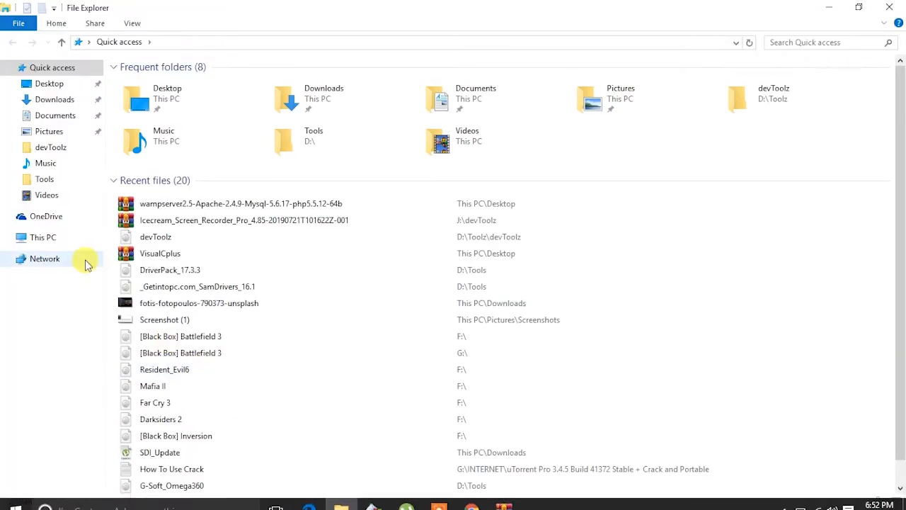
{"action": "left_click", "coordinate": [55, 238]}
{"action": "double_click", "coordinate": [180, 197]}
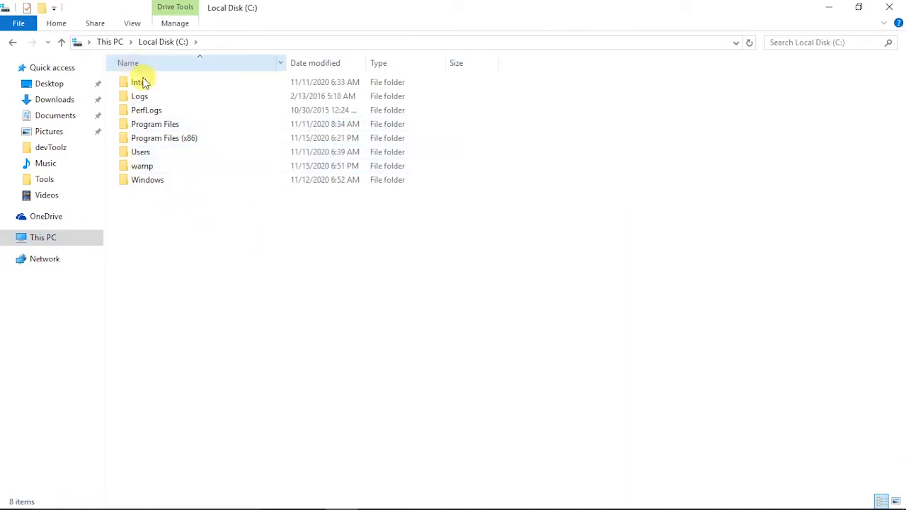
{"action": "left_click", "coordinate": [151, 166]}
{"action": "double_click", "coordinate": [152, 166]}
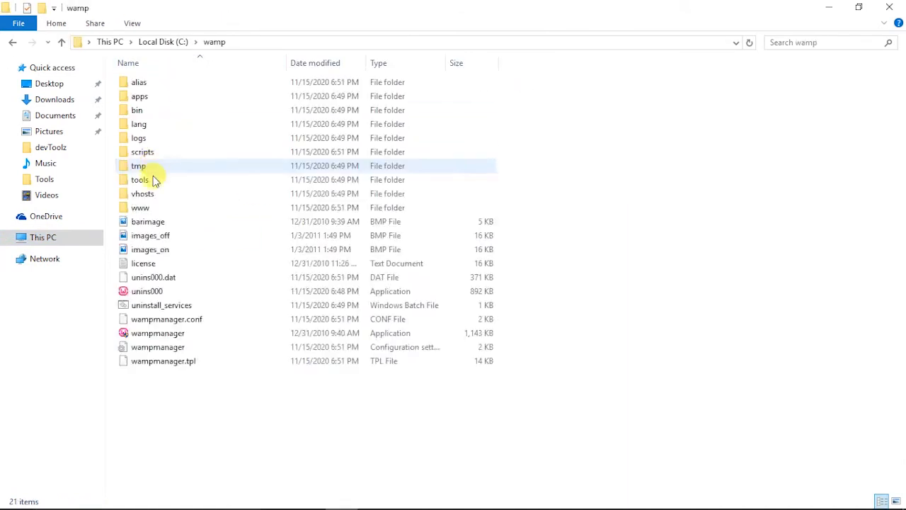
Uninstall WampServer 2 with the unins000 application, confirming the removal and dismissing the httpd.exe error.
{"action": "left_click", "coordinate": [155, 292]}
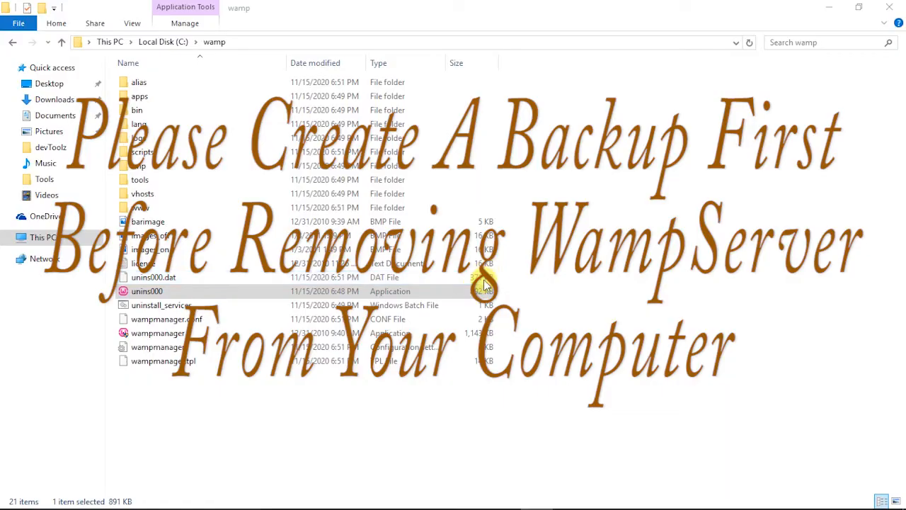
{"action": "left_click", "coordinate": [520, 307]}
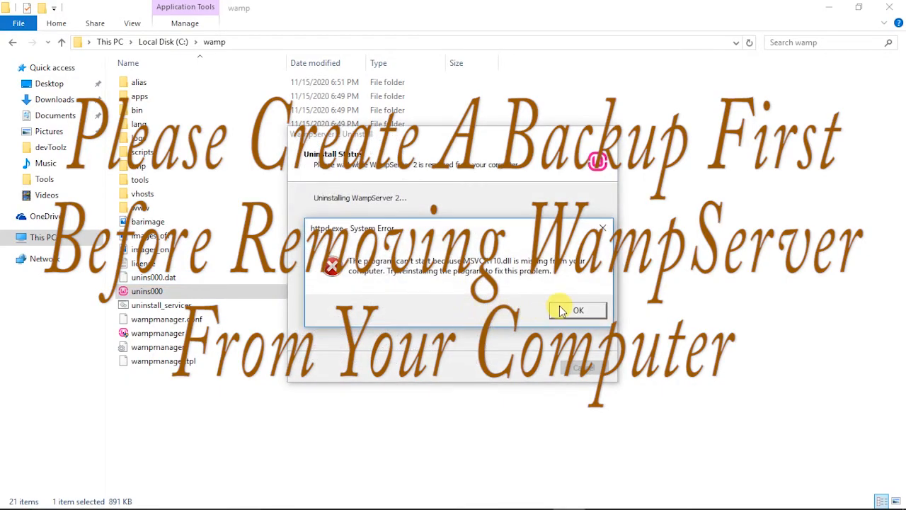
{"action": "left_click", "coordinate": [576, 310]}
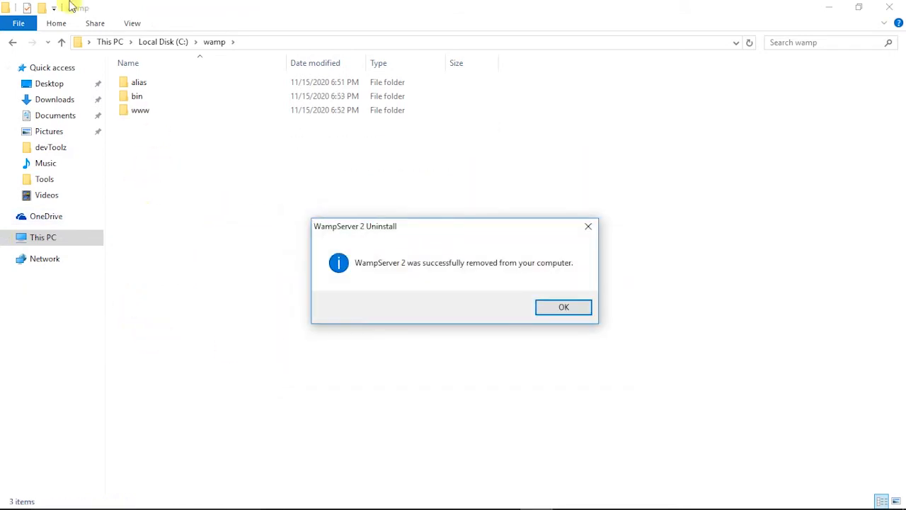
{"action": "left_click", "coordinate": [562, 308]}
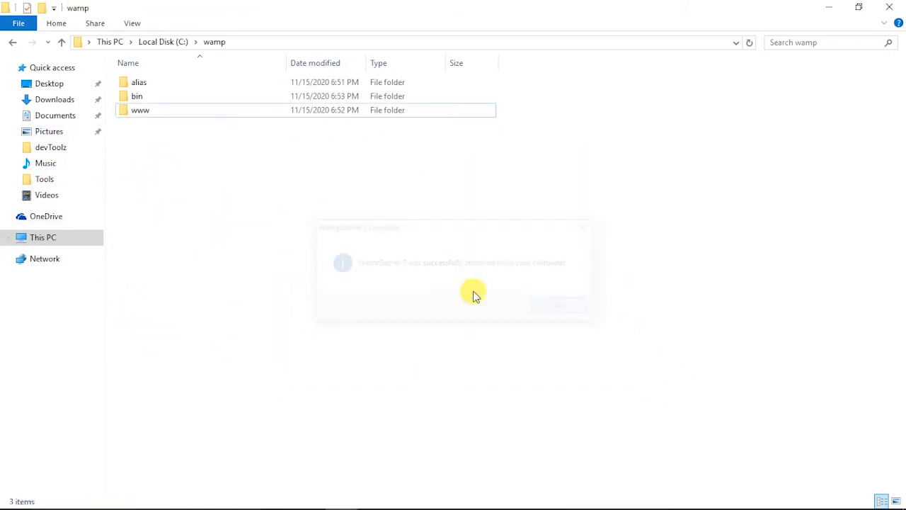
Reopen C:\wamp through This PC and permanently delete the leftover alias, bin and www folders.
{"action": "left_click", "coordinate": [29, 237]}
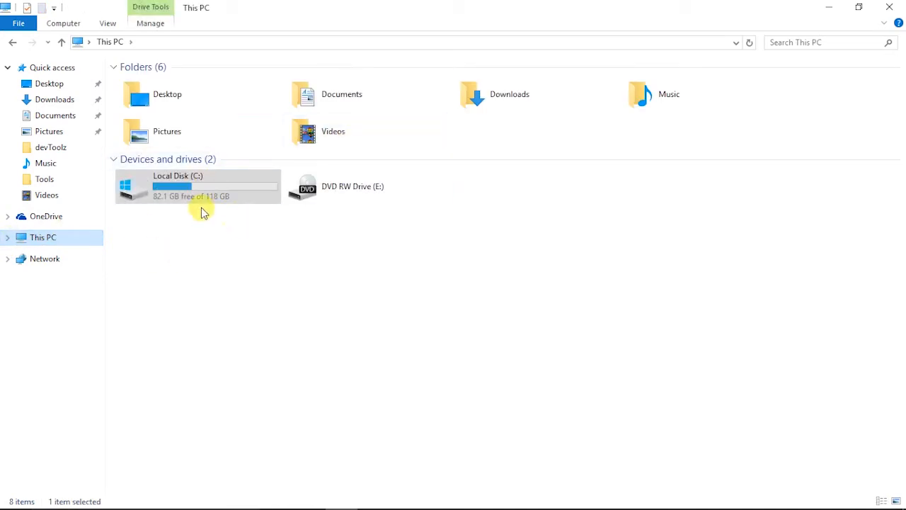
{"action": "double_click", "coordinate": [208, 194]}
{"action": "double_click", "coordinate": [168, 167]}
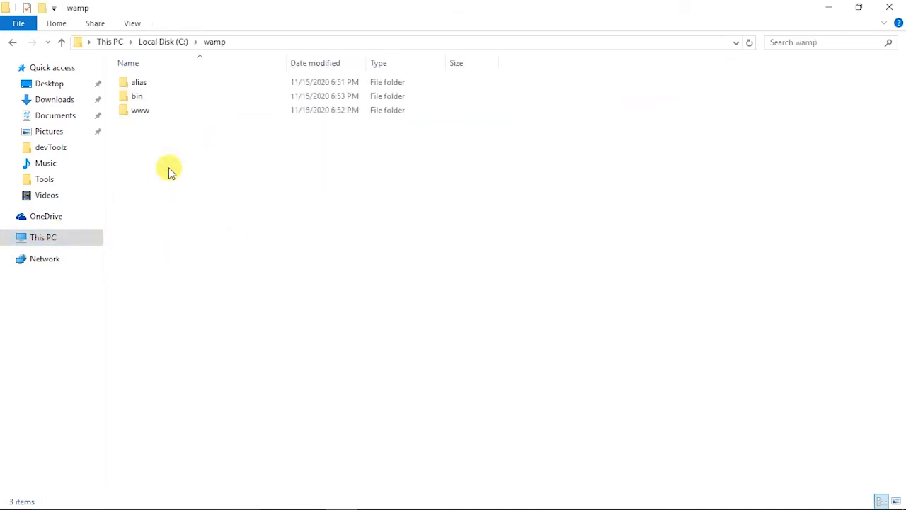
{"action": "left_click_drag", "start_coordinate": [163, 170], "coordinate": [160, 81]}
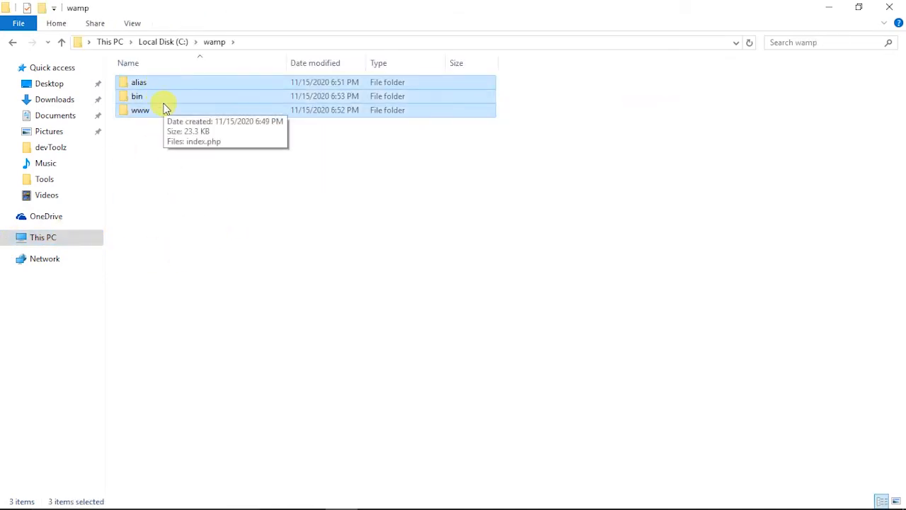
{"action": "right_click", "coordinate": [163, 105]}
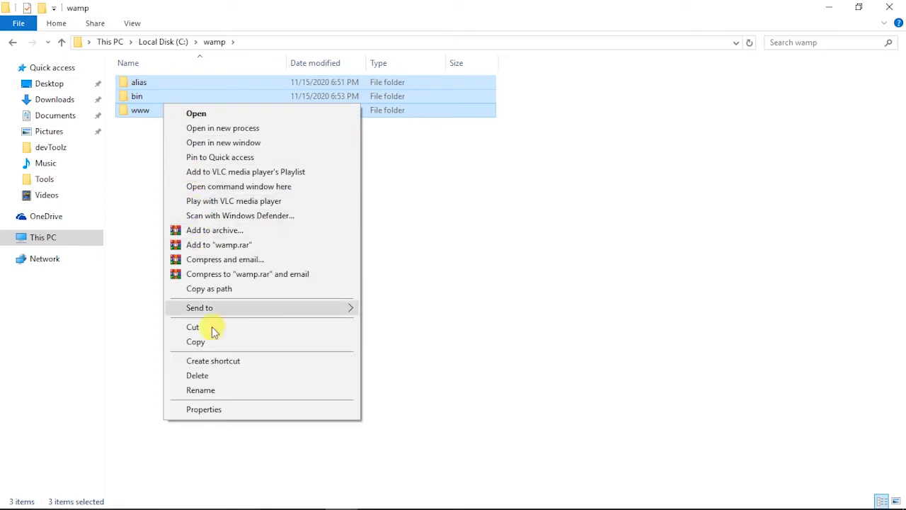
{"action": "left_click", "coordinate": [221, 376]}
{"action": "left_click", "coordinate": [504, 271]}
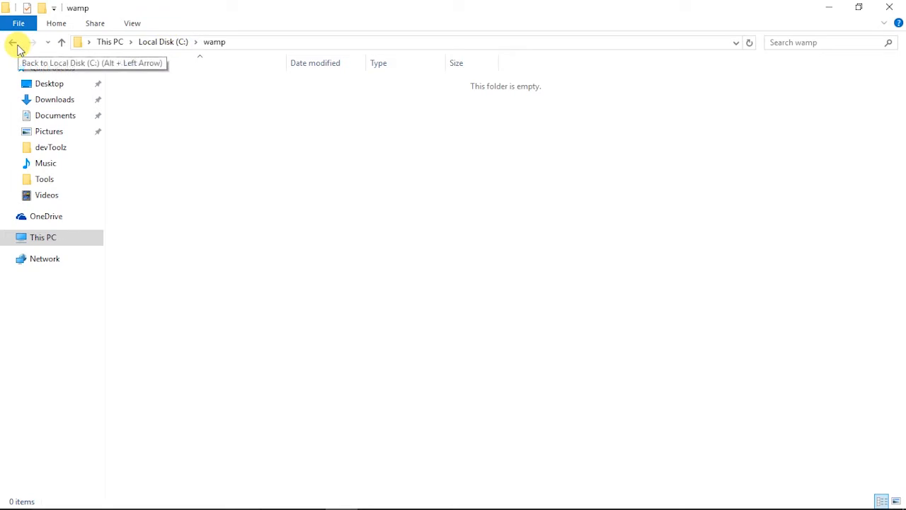
Go back to Local Disk (C:) and permanently delete the empty wamp folder.
{"action": "left_click", "coordinate": [18, 47]}
{"action": "right_click", "coordinate": [146, 167]}
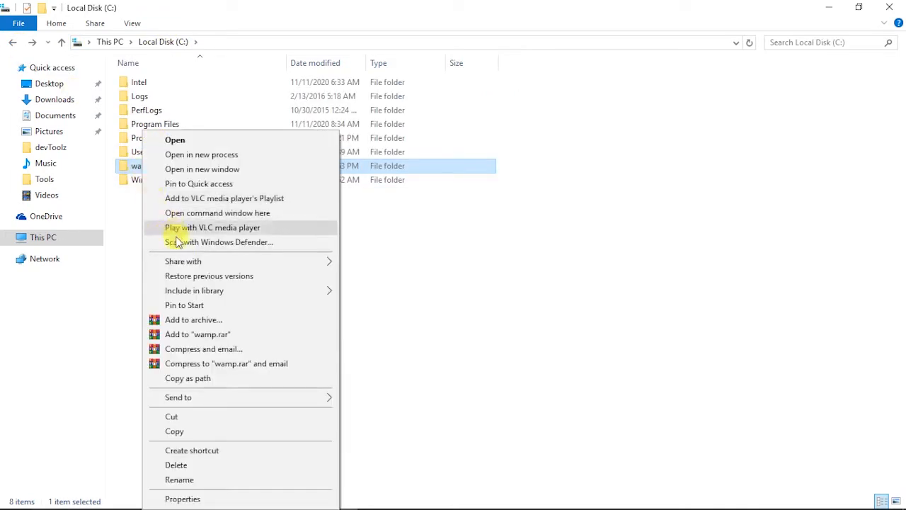
{"action": "left_click", "coordinate": [228, 466]}
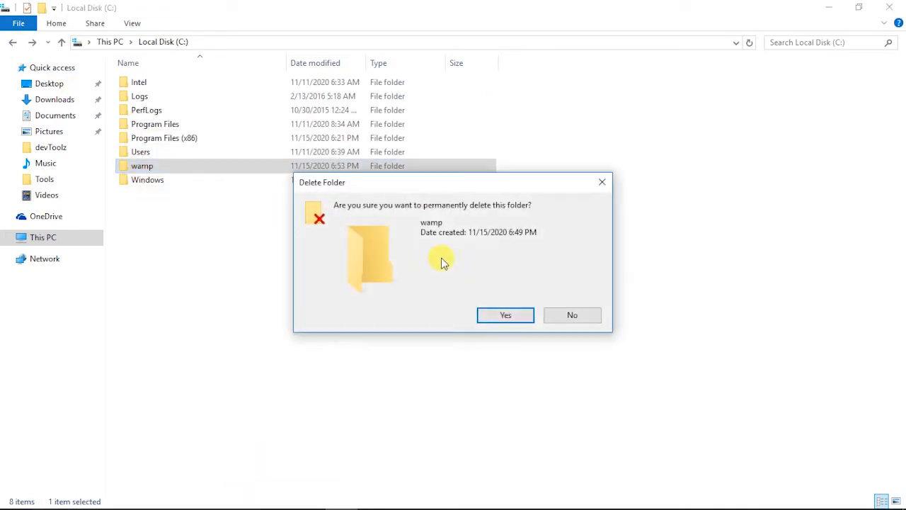
{"action": "left_click", "coordinate": [504, 315]}
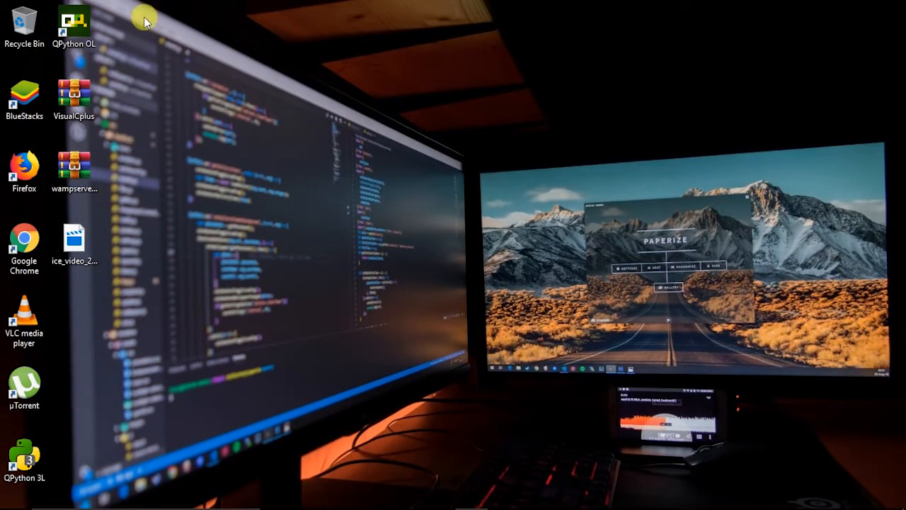
Run VisualCplus.exe from the VisualCplus archive to install the Visual C++ redistributables, and close the archive.
{"action": "double_click", "coordinate": [81, 108]}
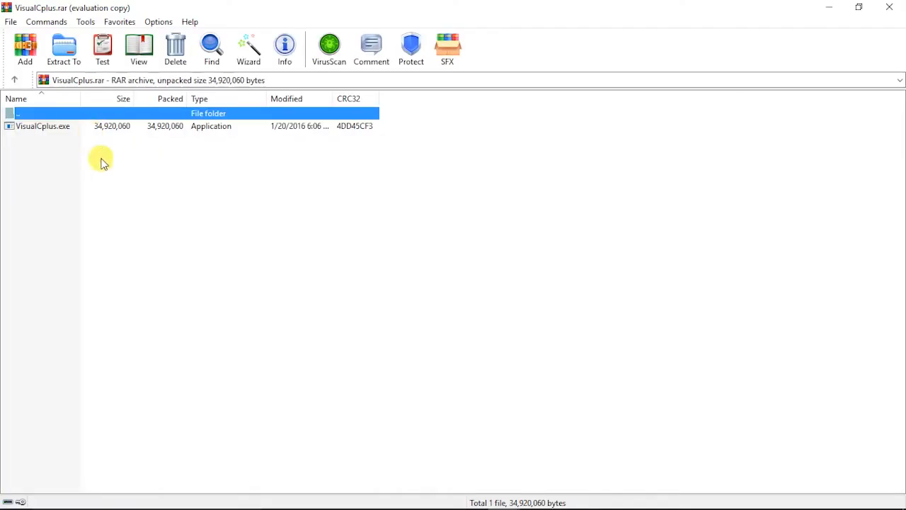
{"action": "double_click", "coordinate": [71, 127]}
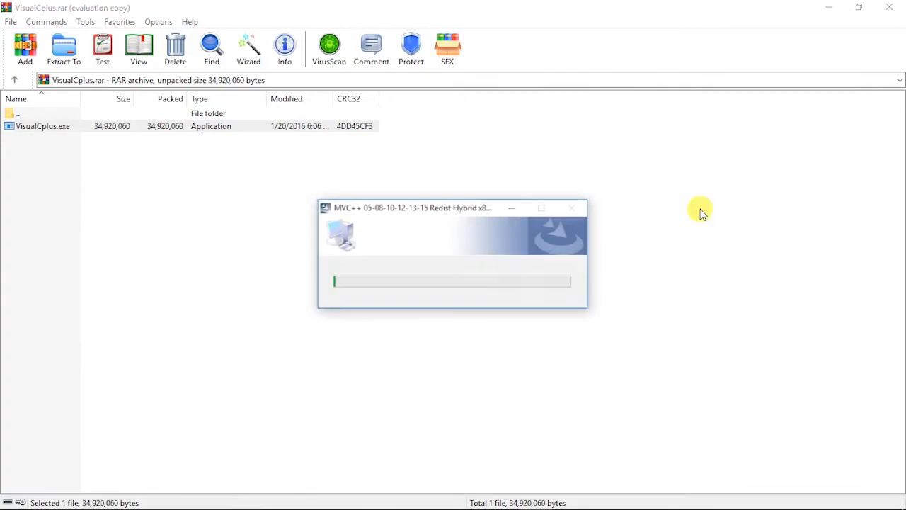
{"action": "left_click", "coordinate": [889, 7]}
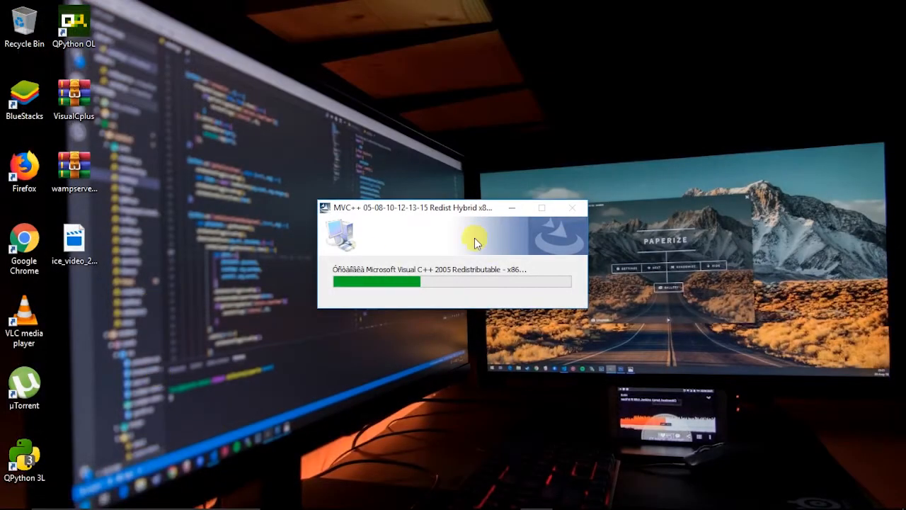
{"action": "left_click_drag", "start_coordinate": [482, 211], "coordinate": [332, 110]}
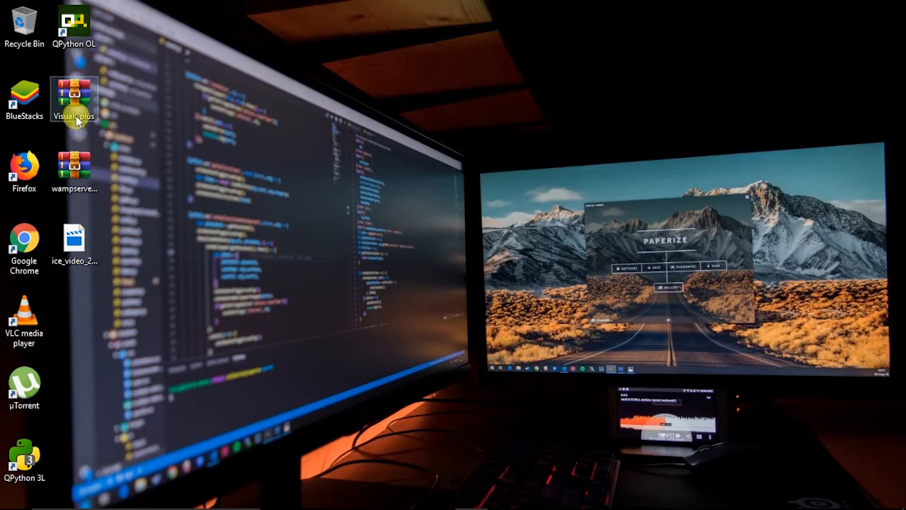
Start the WampServer 2.5 installer from its archive, accept the license agreement and keep c:\wamp as the destination.
{"action": "mouse_move", "coordinate": [364, 499]}
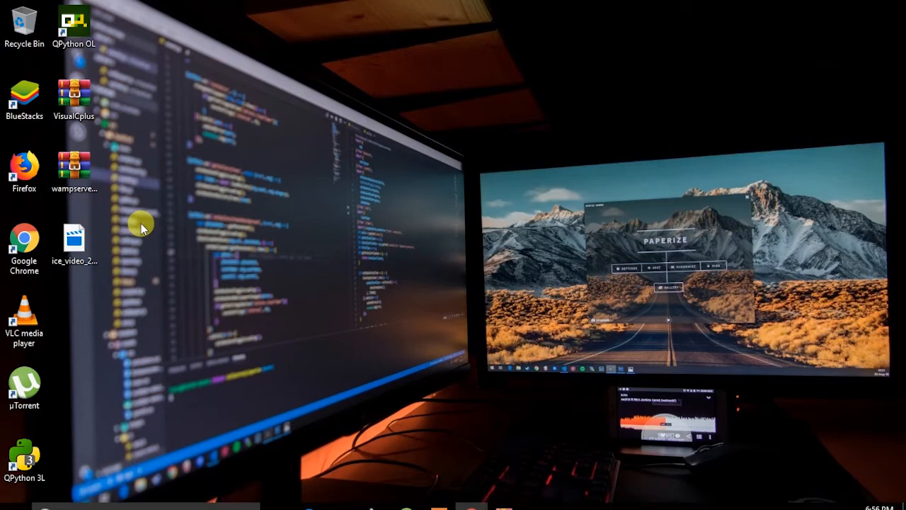
{"action": "double_click", "coordinate": [85, 190]}
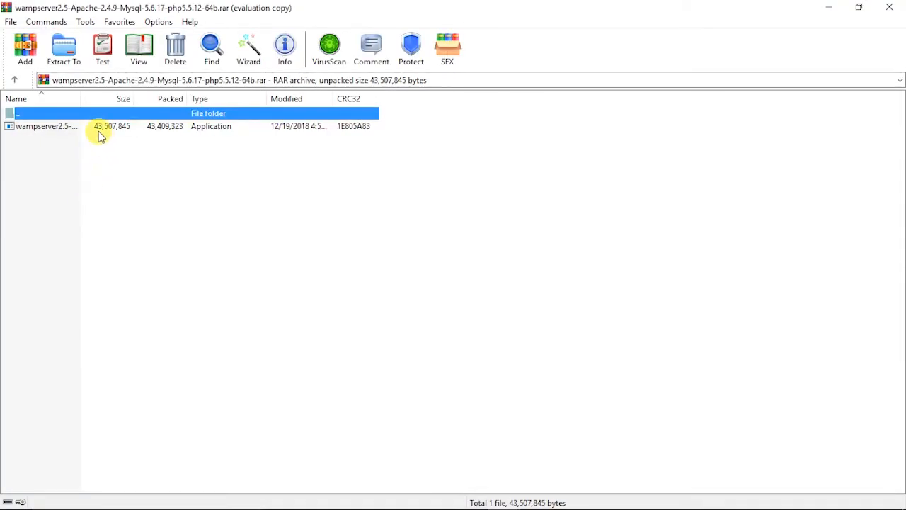
{"action": "double_click", "coordinate": [98, 131]}
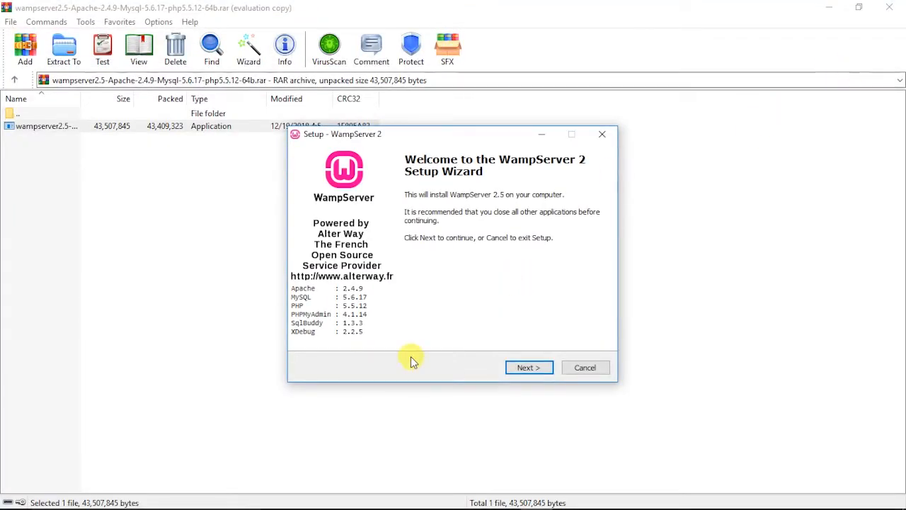
{"action": "left_click", "coordinate": [516, 367]}
{"action": "left_click", "coordinate": [390, 327]}
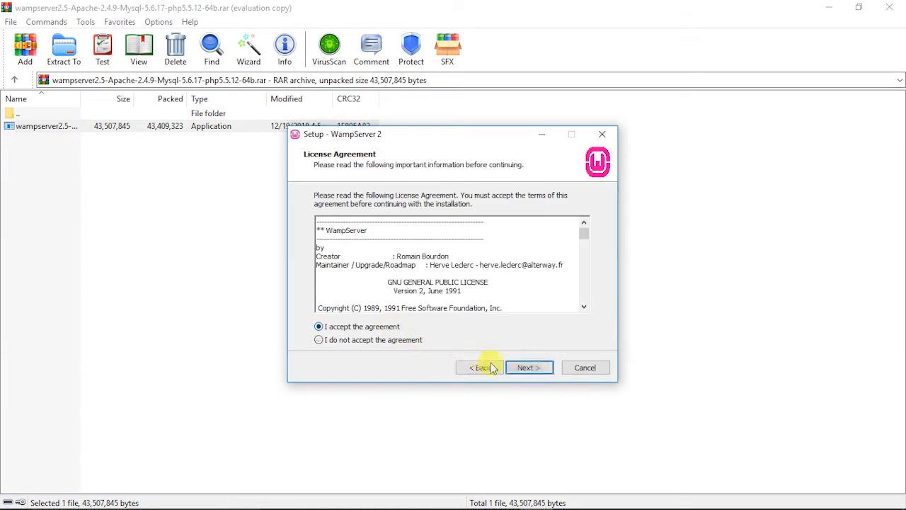
{"action": "left_click", "coordinate": [525, 367]}
{"action": "left_click", "coordinate": [358, 242]}
{"action": "left_click", "coordinate": [532, 369]}
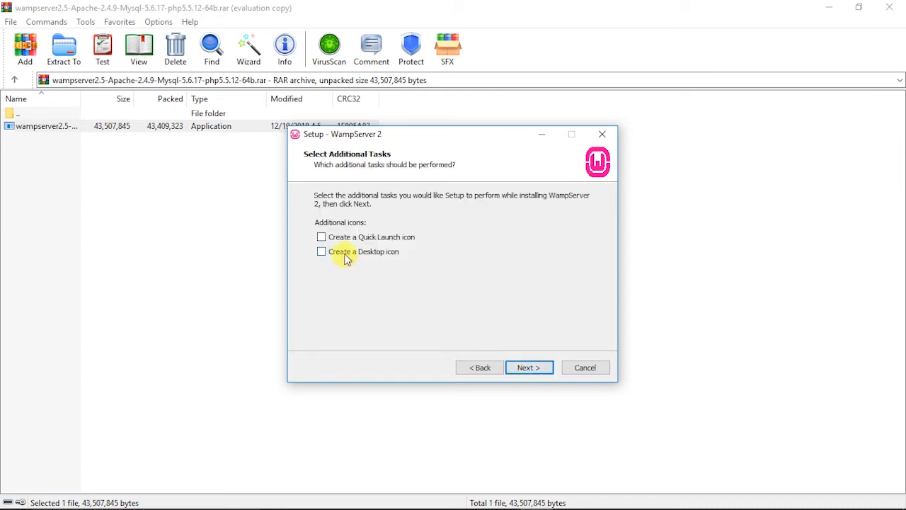
Start installing WampServer 2 with the desktop icon option enabled, and close the archive.
{"action": "left_click", "coordinate": [347, 253]}
{"action": "left_click", "coordinate": [530, 370]}
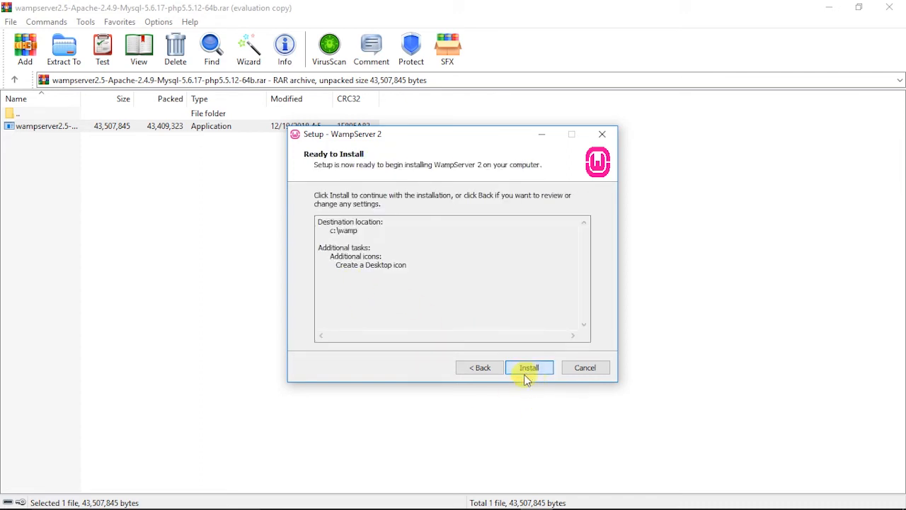
{"action": "left_click", "coordinate": [528, 368]}
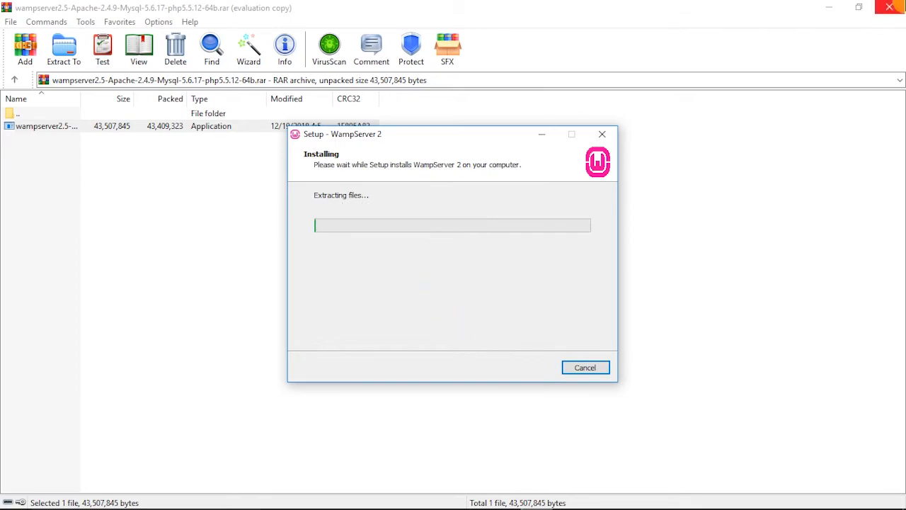
{"action": "left_click", "coordinate": [889, 6]}
{"action": "left_click_drag", "start_coordinate": [368, 138], "coordinate": [399, 145]}
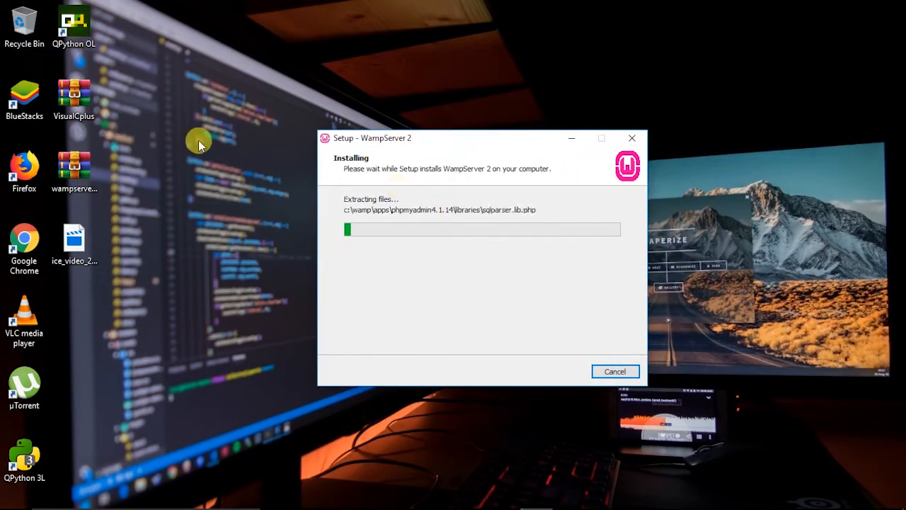
{"action": "right_click", "coordinate": [332, 80]}
{"action": "left_click", "coordinate": [415, 118]}
{"action": "left_click_drag", "start_coordinate": [425, 142], "coordinate": [253, 146]}
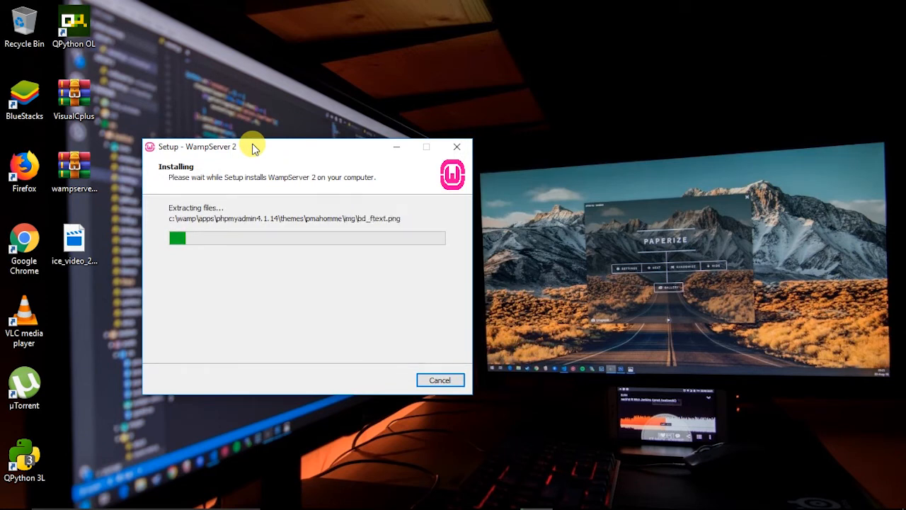
{"action": "left_click_drag", "start_coordinate": [254, 146], "coordinate": [244, 121]}
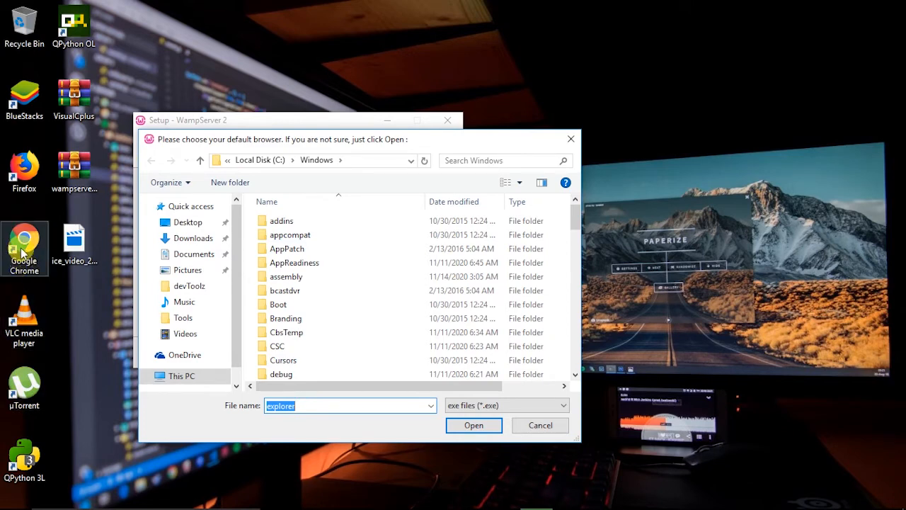
{"action": "left_click", "coordinate": [24, 170]}
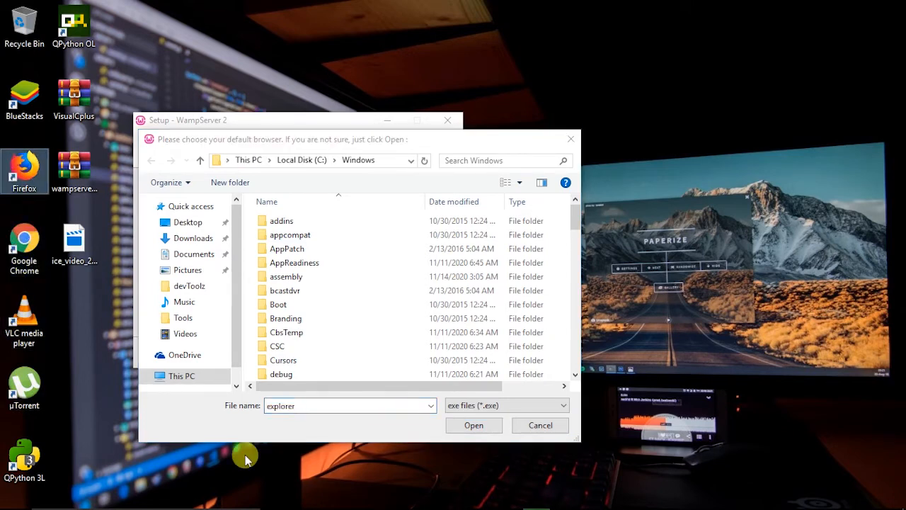
{"action": "left_click", "coordinate": [200, 382]}
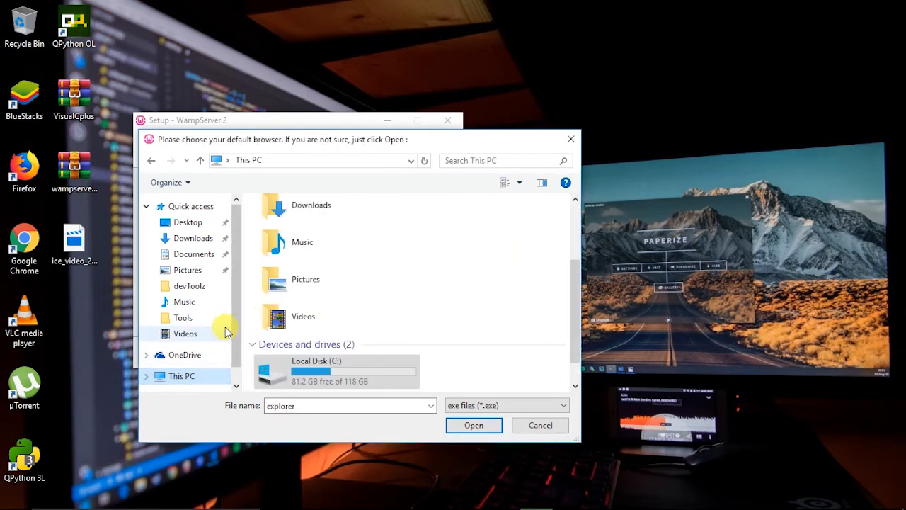
{"action": "scroll", "coordinate": [382, 364], "scroll_direction": "up", "scroll_amount": 1}
Open the file location of the desktop Firefox shortcut and copy the path C:\Program Files (x86)\Mozilla Firefox.
{"action": "left_click", "coordinate": [24, 180]}
{"action": "right_click", "coordinate": [24, 183]}
{"action": "left_click", "coordinate": [57, 202]}
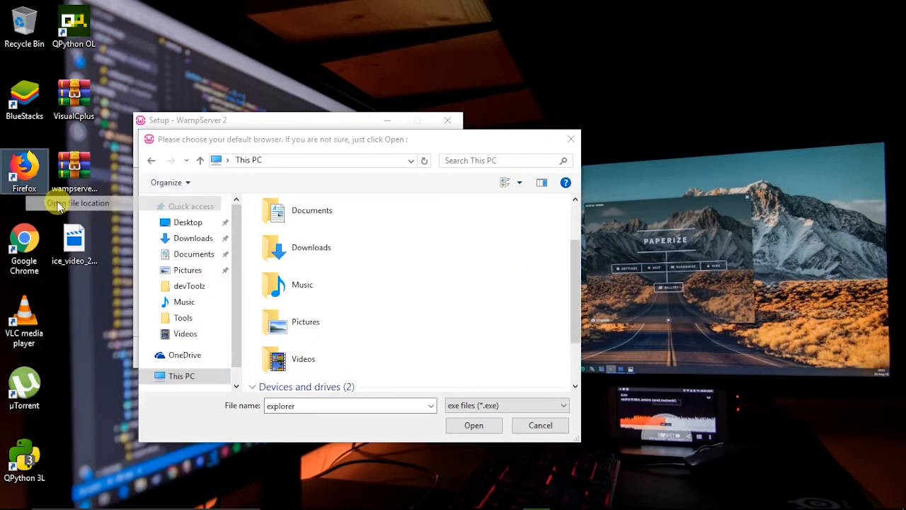
{"action": "left_click", "coordinate": [359, 42]}
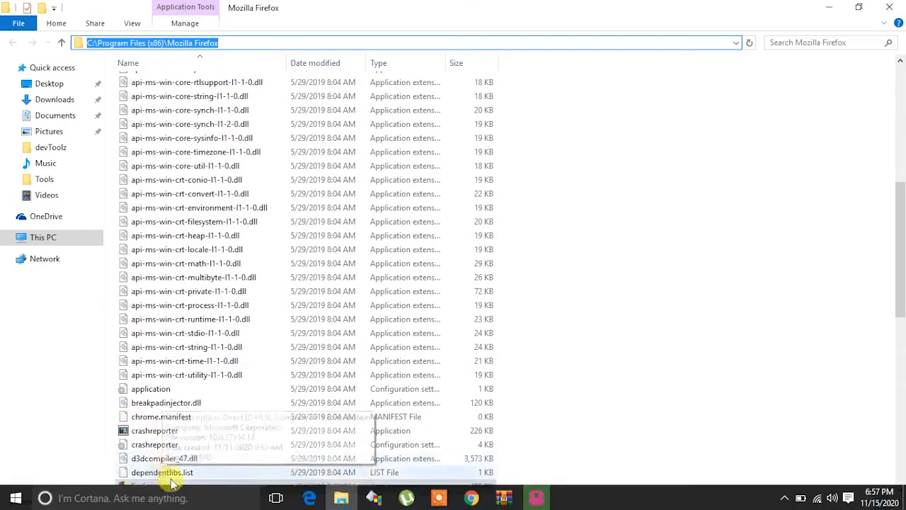
{"action": "right_click", "coordinate": [155, 45]}
{"action": "left_click", "coordinate": [185, 90]}
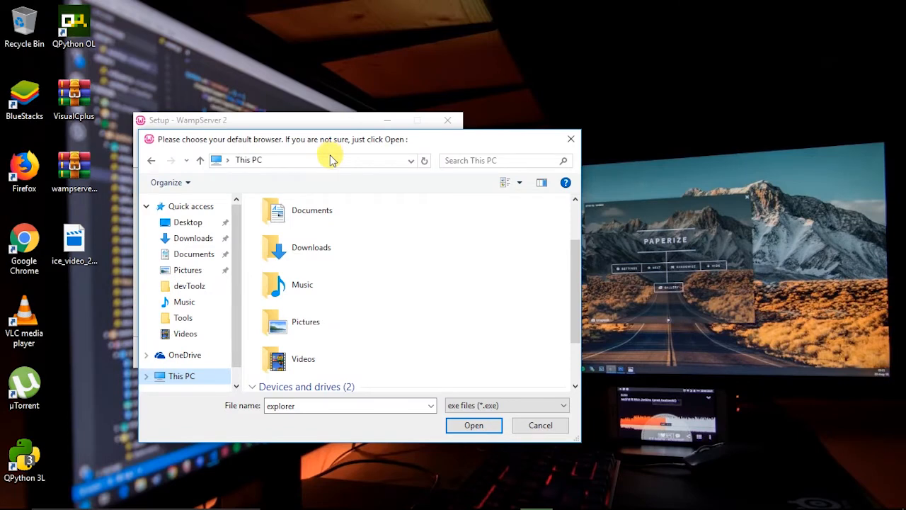
Set firefox from C:\Program Files (x86)\Mozilla Firefox as WampServer's default browser and allow Apache HTTP Server through Windows Firewall on public networks.
{"action": "left_click", "coordinate": [330, 159]}
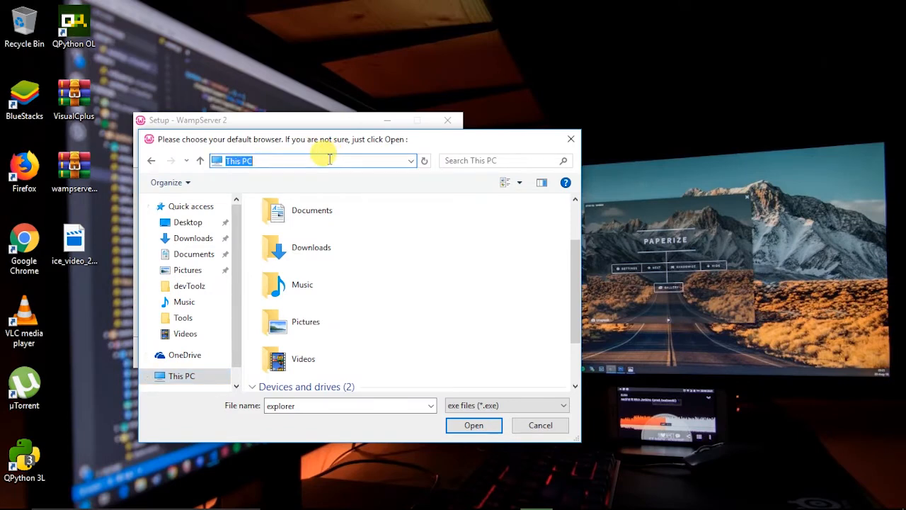
{"action": "key", "text": "ctrl+v"}
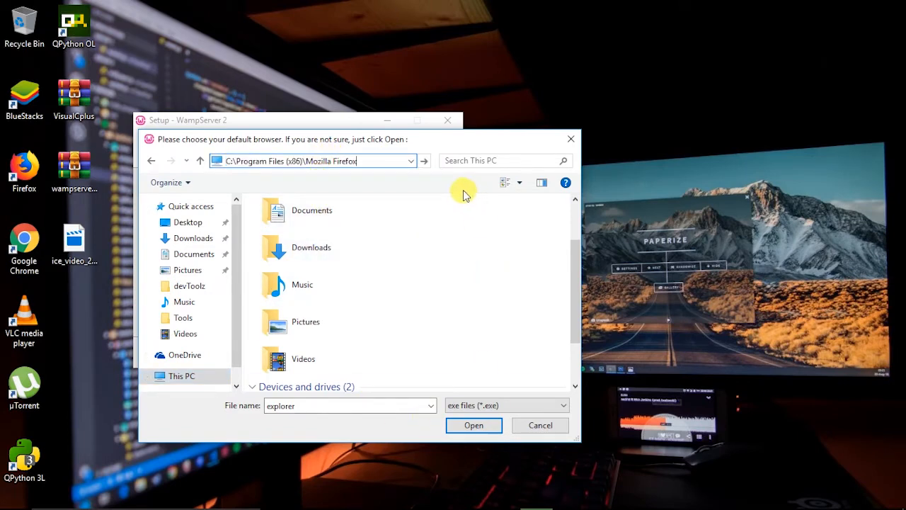
{"action": "key", "text": "Return"}
{"action": "left_click", "coordinate": [325, 306]}
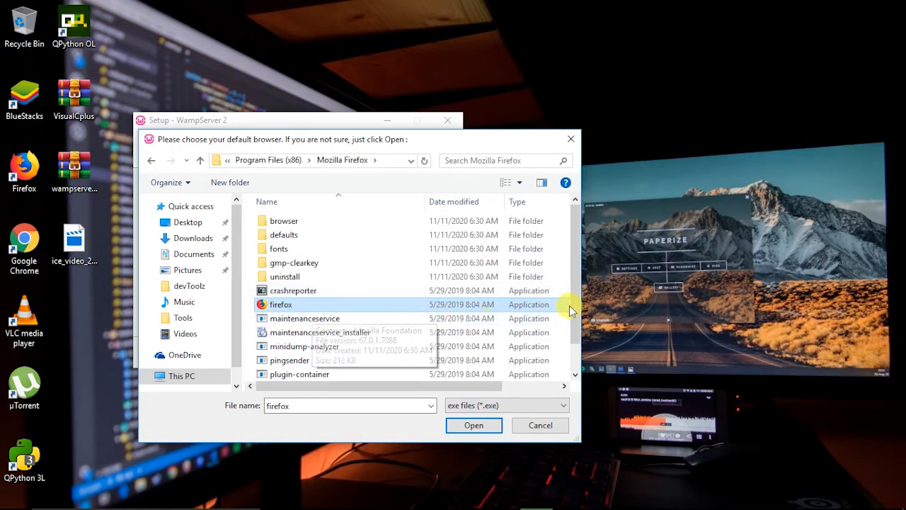
{"action": "left_click", "coordinate": [468, 426]}
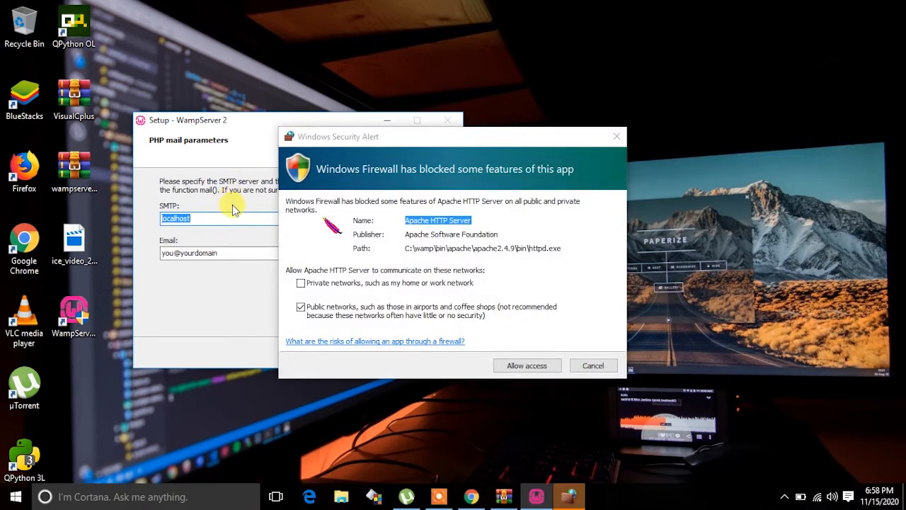
{"action": "left_click", "coordinate": [526, 366]}
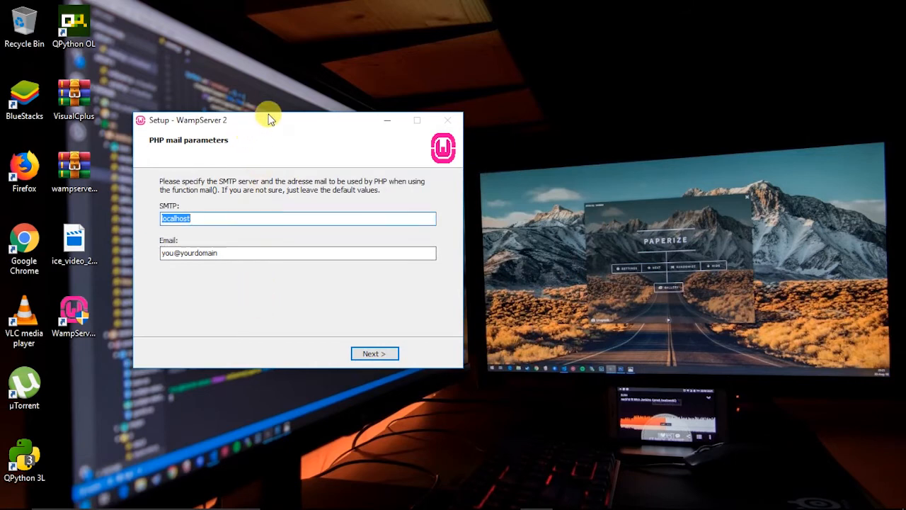
{"action": "left_click_drag", "start_coordinate": [266, 123], "coordinate": [344, 101]}
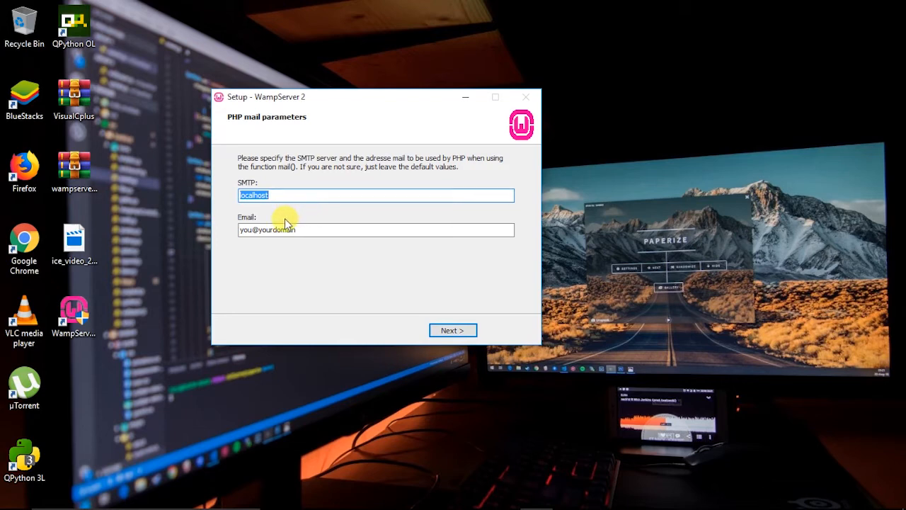
{"action": "left_click_drag", "start_coordinate": [278, 100], "coordinate": [201, 92]}
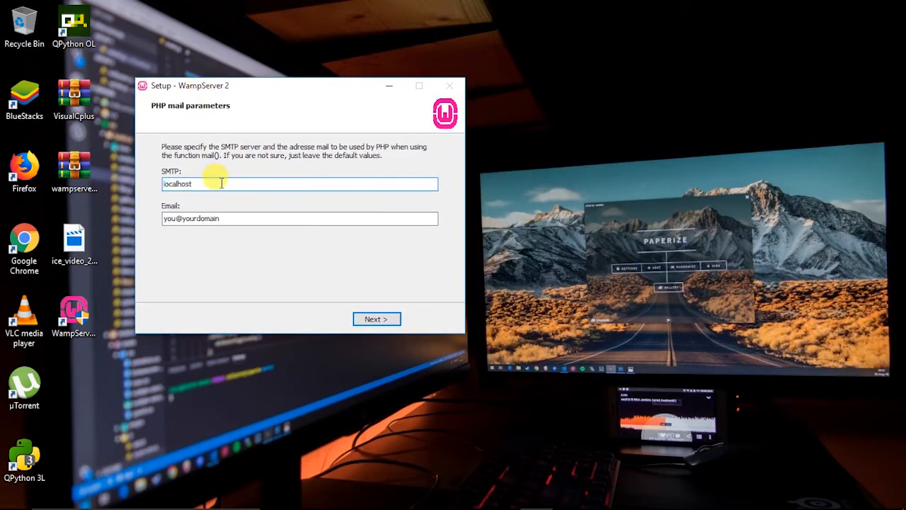
{"action": "left_click", "coordinate": [315, 184]}
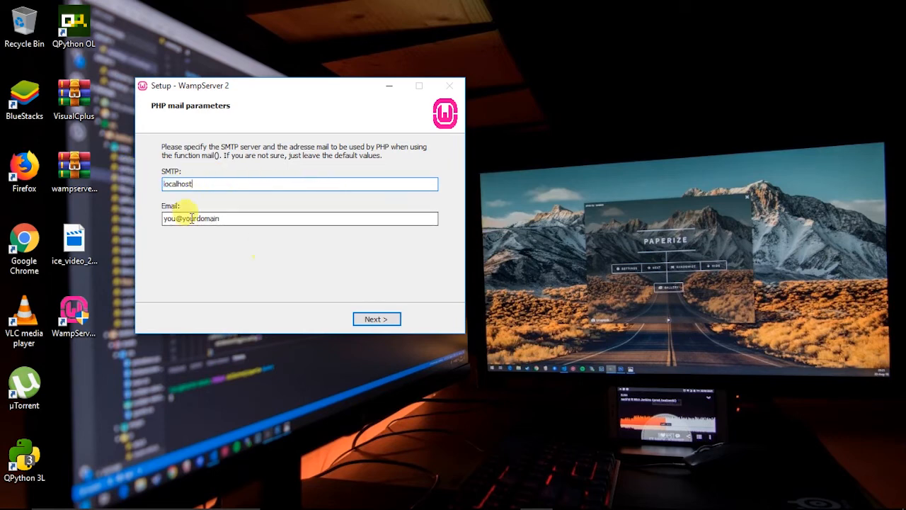
{"action": "left_click_drag", "start_coordinate": [203, 187], "coordinate": [139, 194]}
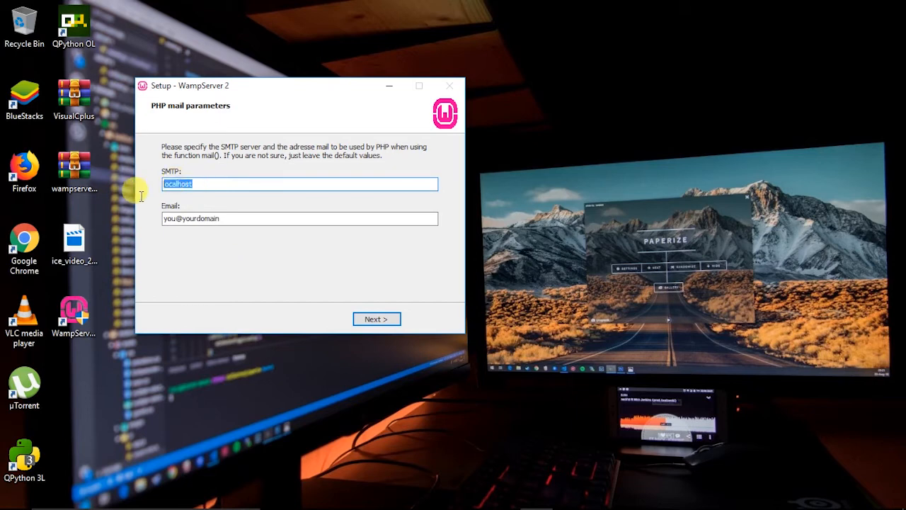
{"action": "left_click", "coordinate": [214, 187]}
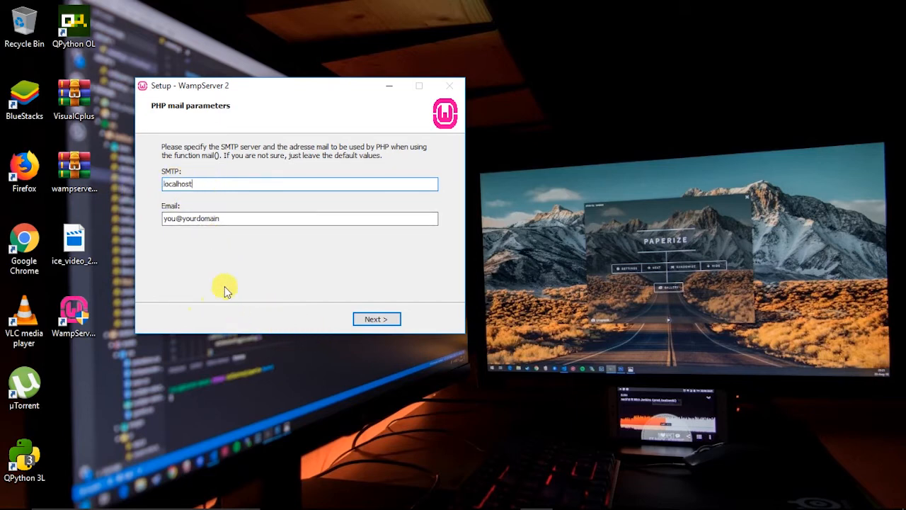
{"action": "left_click_drag", "start_coordinate": [227, 219], "coordinate": [137, 216]}
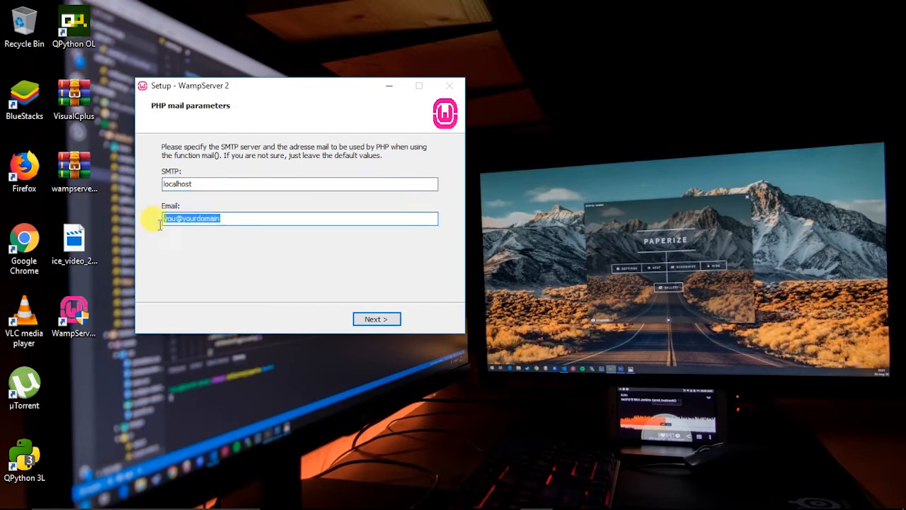
{"action": "left_click_drag", "start_coordinate": [253, 221], "coordinate": [159, 239]}
{"action": "left_click", "coordinate": [247, 221]}
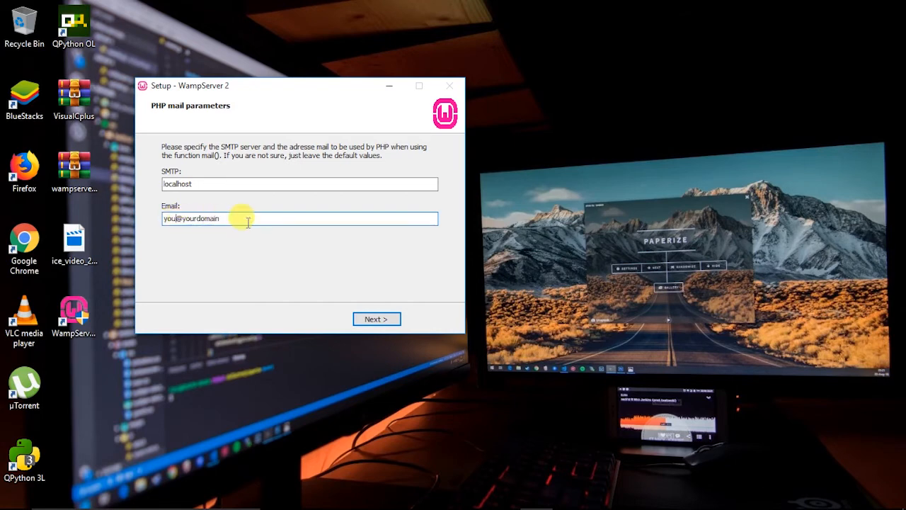
Accept the default PHP mail parameters and finish the setup with Launch WampServer 2 now enabled.
{"action": "left_click", "coordinate": [375, 317]}
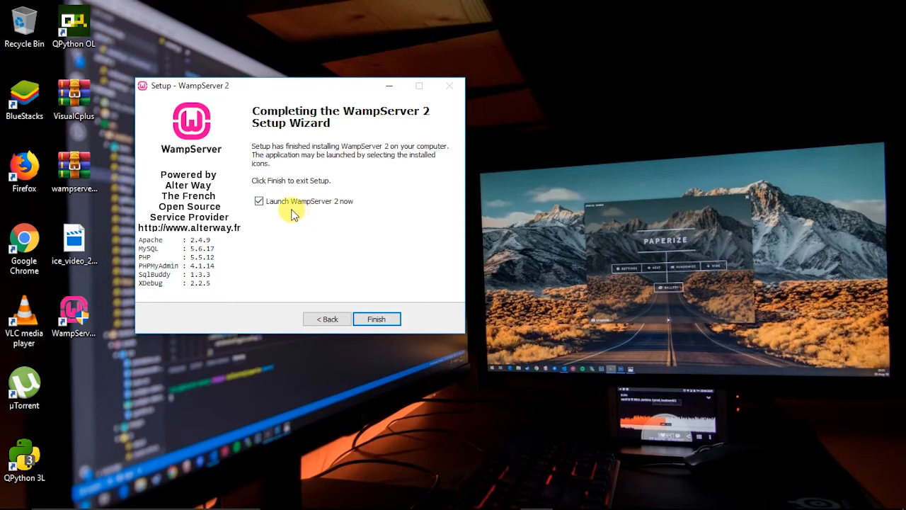
{"action": "left_click", "coordinate": [380, 319]}
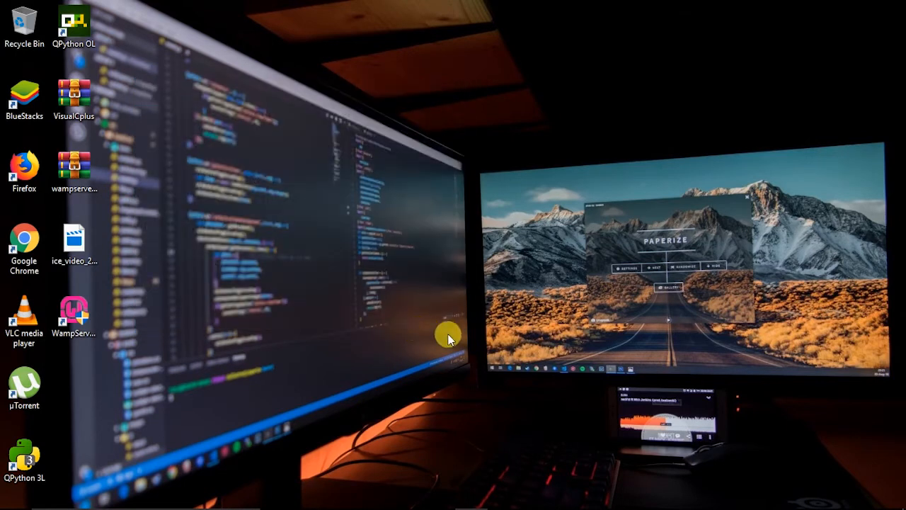
Show the hidden notification area icons to check whether WampServer is running.
{"action": "mouse_move", "coordinate": [735, 503]}
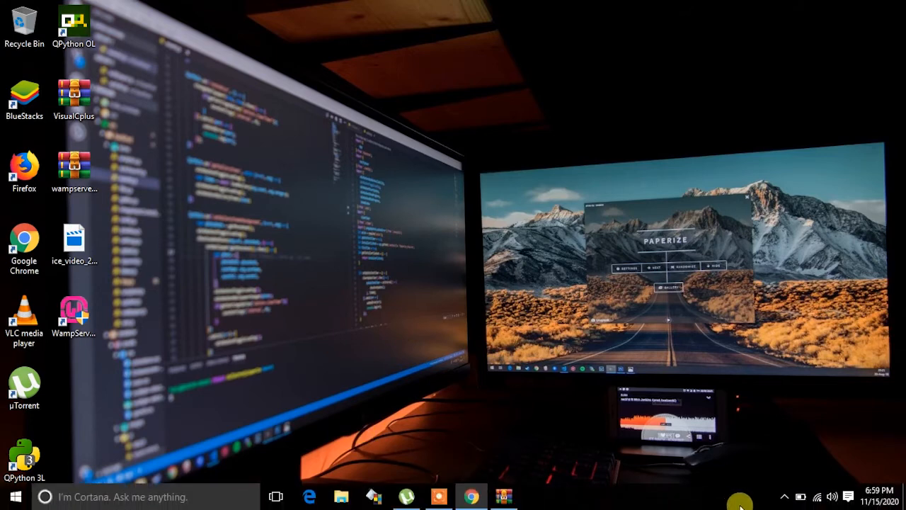
{"action": "left_click", "coordinate": [784, 496]}
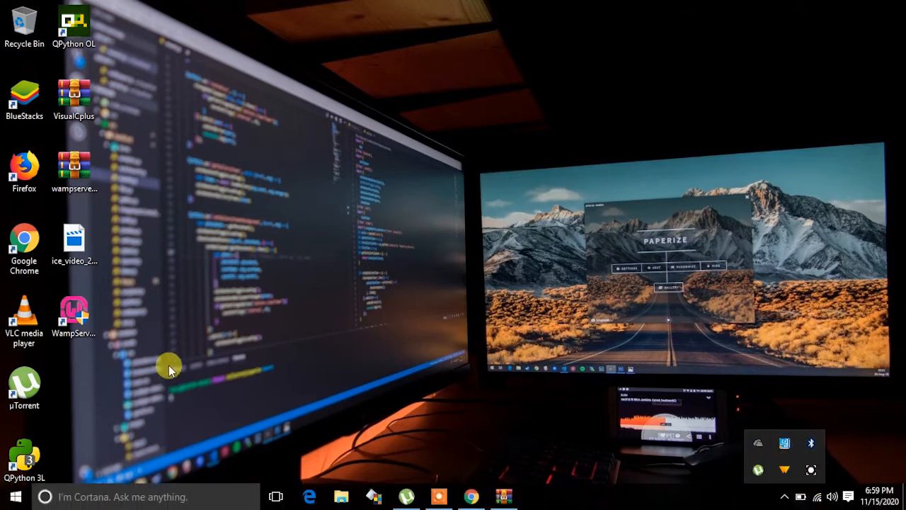
Start WampServer from its desktop shortcut and move its notification icon into the hidden icons area.
{"action": "double_click", "coordinate": [91, 335]}
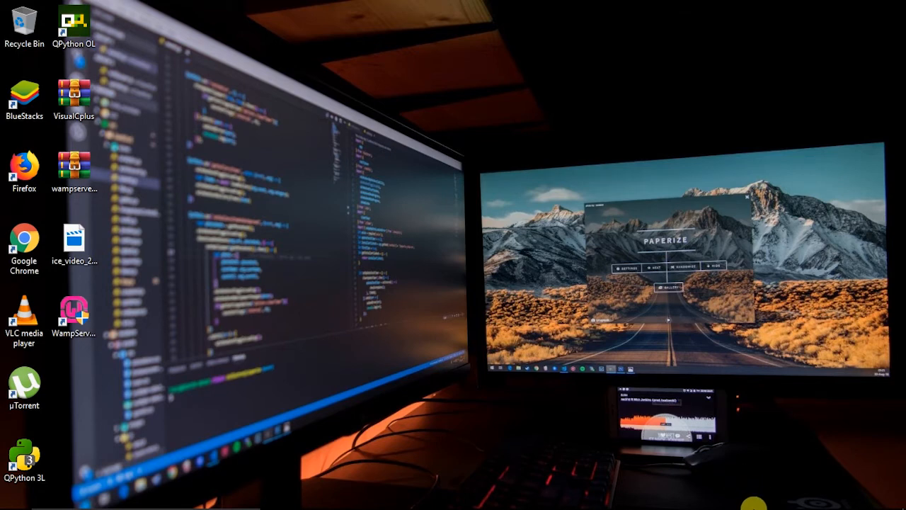
{"action": "mouse_move", "coordinate": [756, 508]}
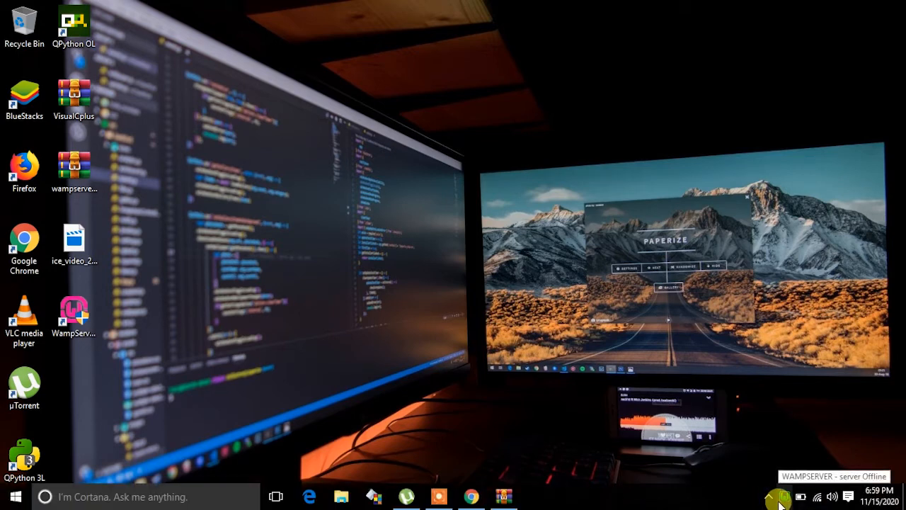
{"action": "left_click_drag", "start_coordinate": [779, 500], "coordinate": [758, 470]}
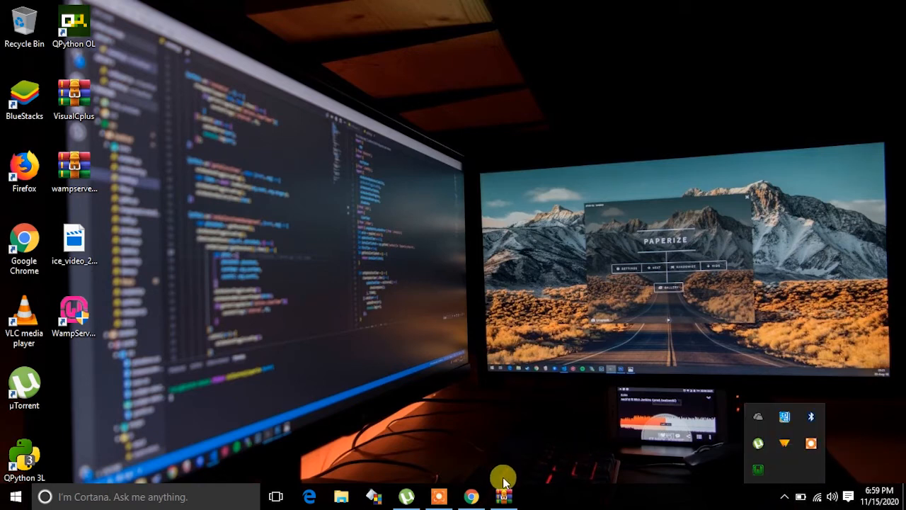
Switch to Chrome, load localhost again and look over the server configuration, tools and aliases on the WampServer homepage.
{"action": "left_click", "coordinate": [464, 496]}
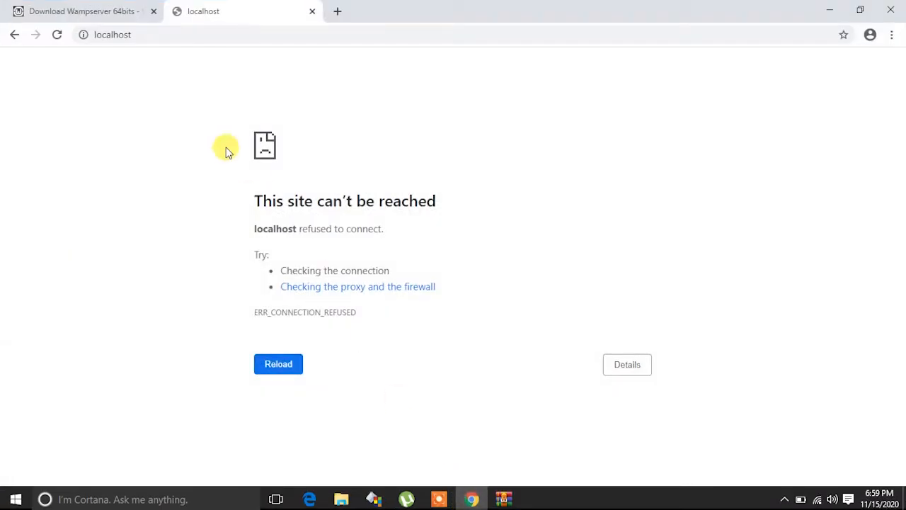
{"action": "left_click", "coordinate": [261, 41]}
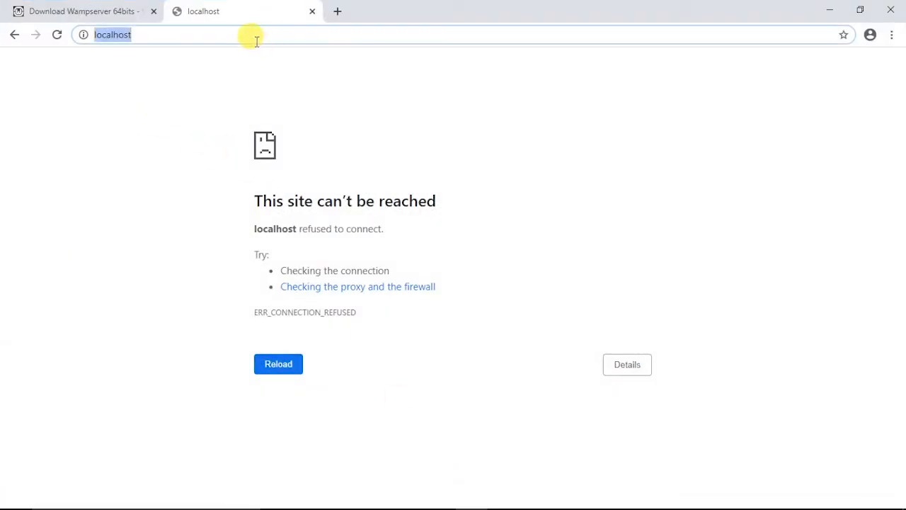
{"action": "left_click", "coordinate": [255, 38]}
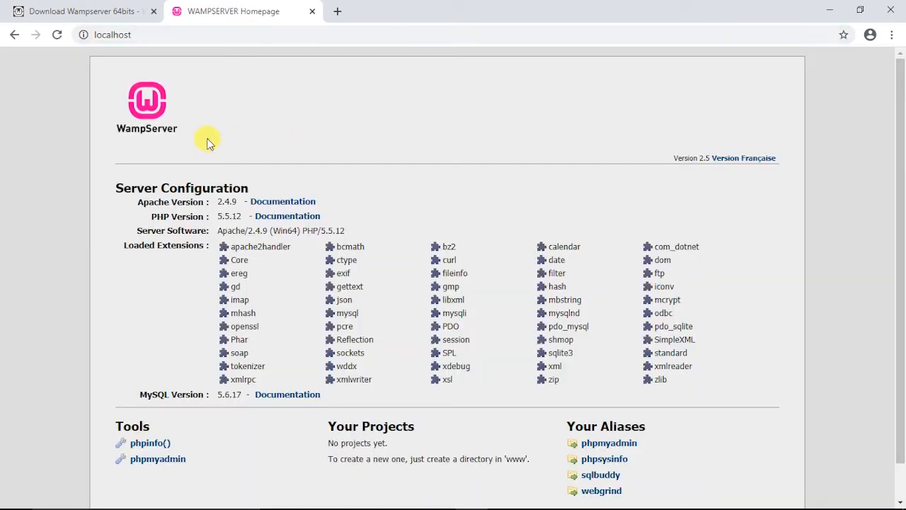
{"action": "mouse_move", "coordinate": [900, 205]}
{"action": "left_mouse_down"}
{"action": "mouse_move", "coordinate": [901, 262]}
{"action": "mouse_move", "coordinate": [900, 198]}
{"action": "left_mouse_up"}
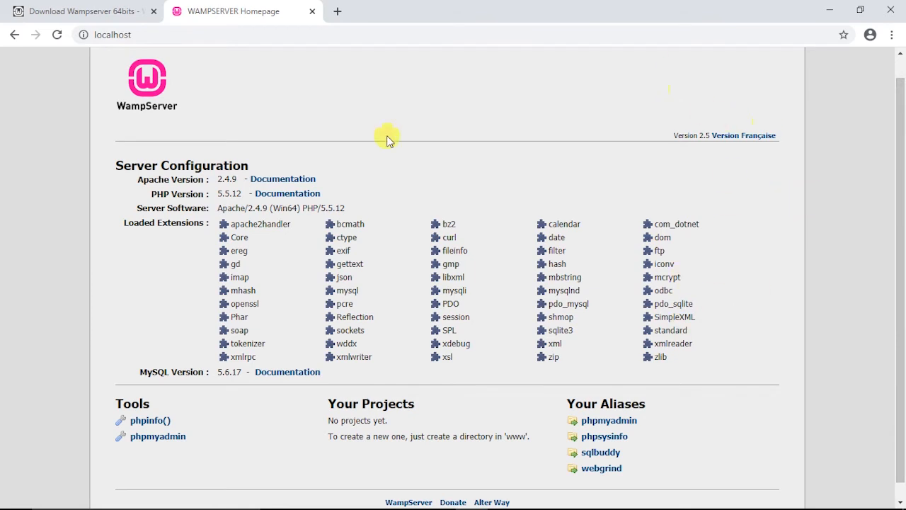
{"action": "left_click_drag", "start_coordinate": [902, 86], "coordinate": [900, 53]}
{"action": "scroll", "coordinate": [814, 74], "scroll_direction": "down", "scroll_amount": 1}
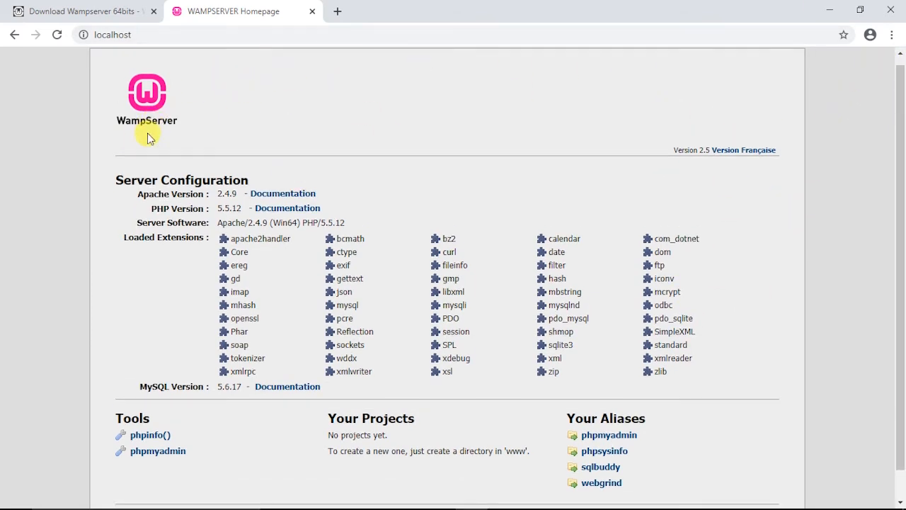
{"action": "scroll", "coordinate": [163, 205], "scroll_direction": "up", "scroll_amount": 1}
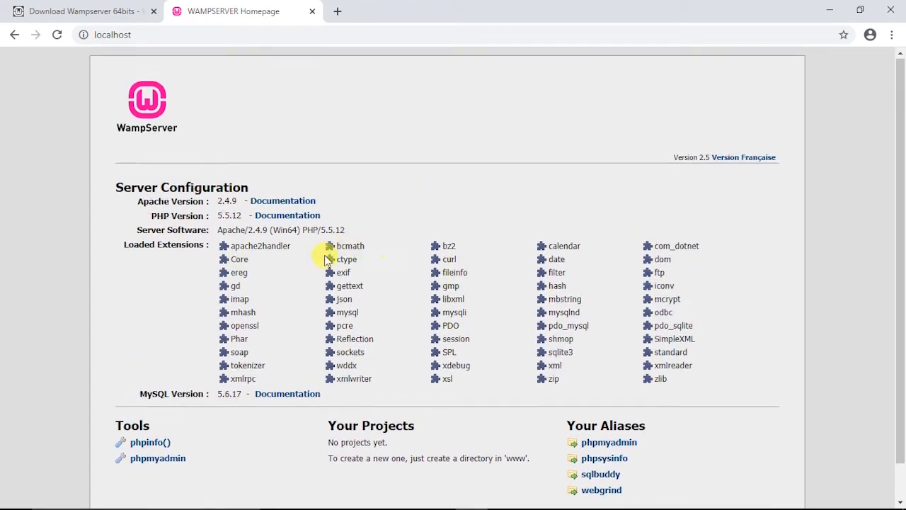
{"action": "scroll", "coordinate": [327, 261], "scroll_direction": "down", "scroll_amount": 1}
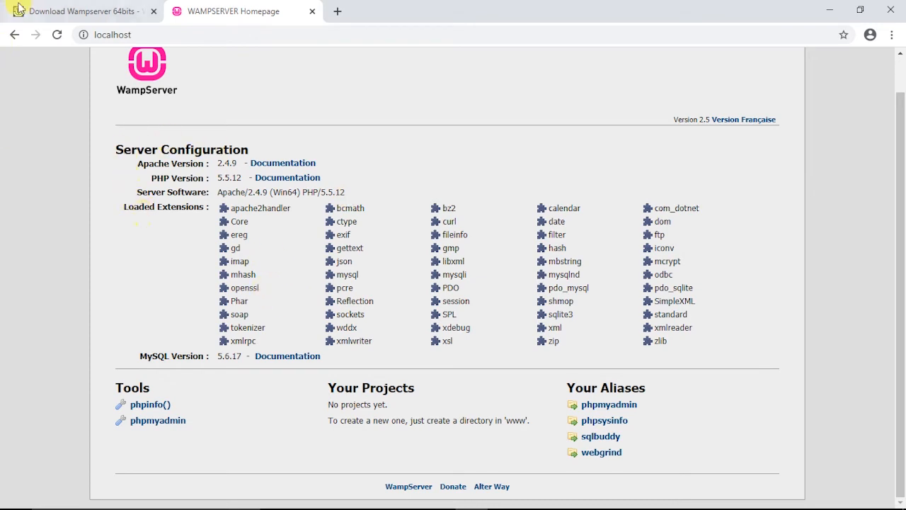
Open the C:\wamp\www folder in File Explorer and select index.php.
{"action": "mouse_move", "coordinate": [223, 503]}
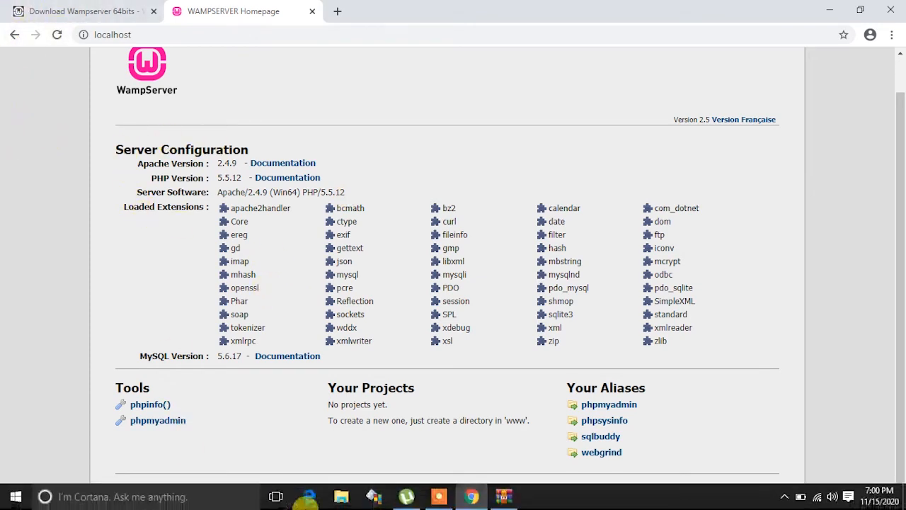
{"action": "left_click", "coordinate": [341, 502]}
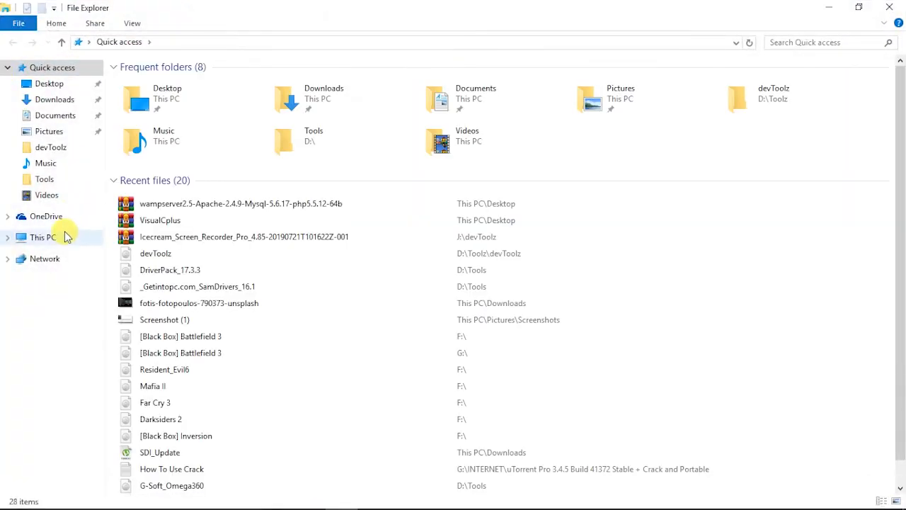
{"action": "left_click", "coordinate": [66, 237]}
{"action": "double_click", "coordinate": [168, 198]}
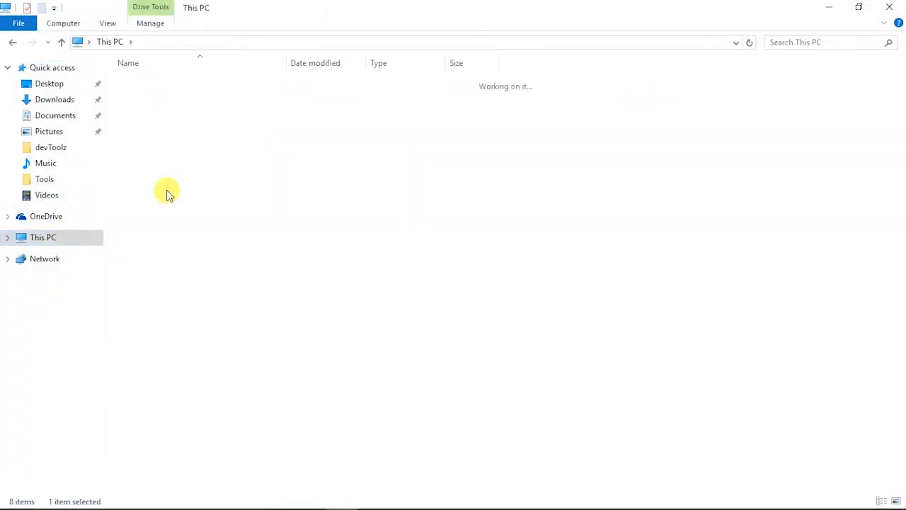
{"action": "double_click", "coordinate": [153, 168]}
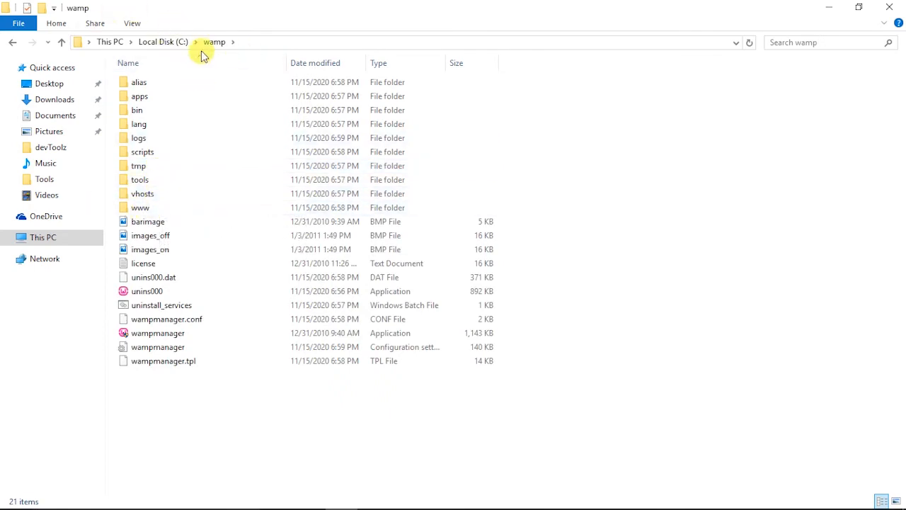
{"action": "left_click", "coordinate": [12, 42]}
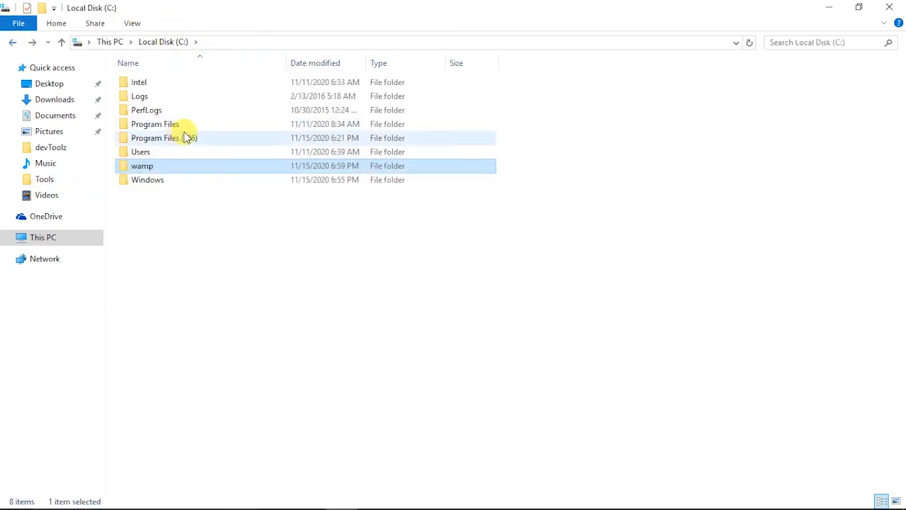
{"action": "double_click", "coordinate": [184, 169]}
{"action": "left_click", "coordinate": [188, 197]}
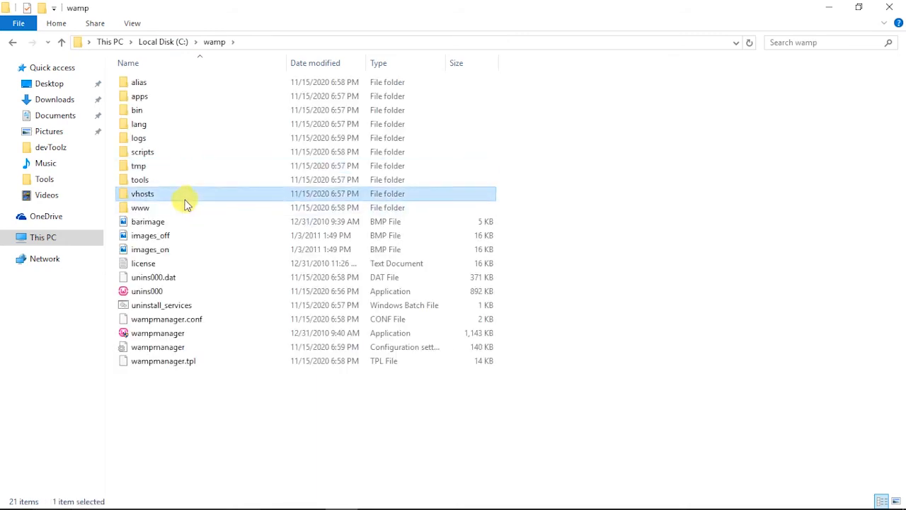
{"action": "left_click", "coordinate": [177, 207]}
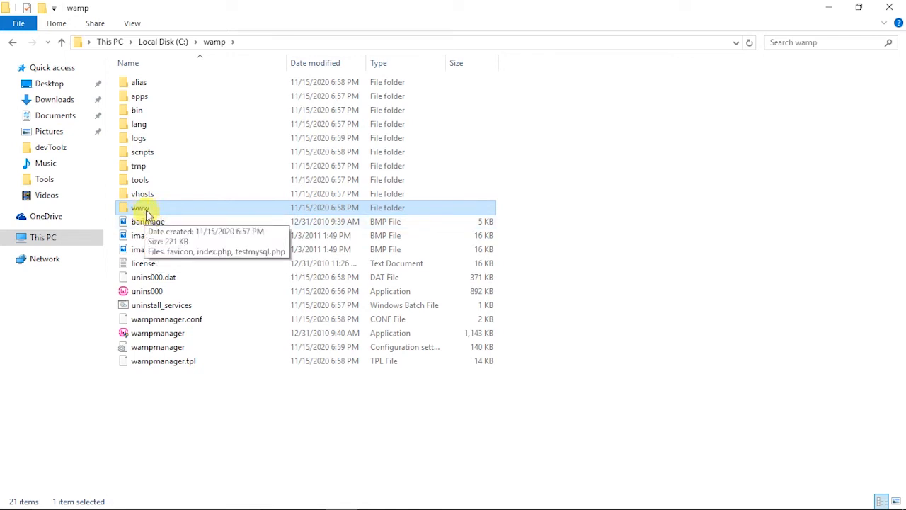
{"action": "double_click", "coordinate": [395, 210]}
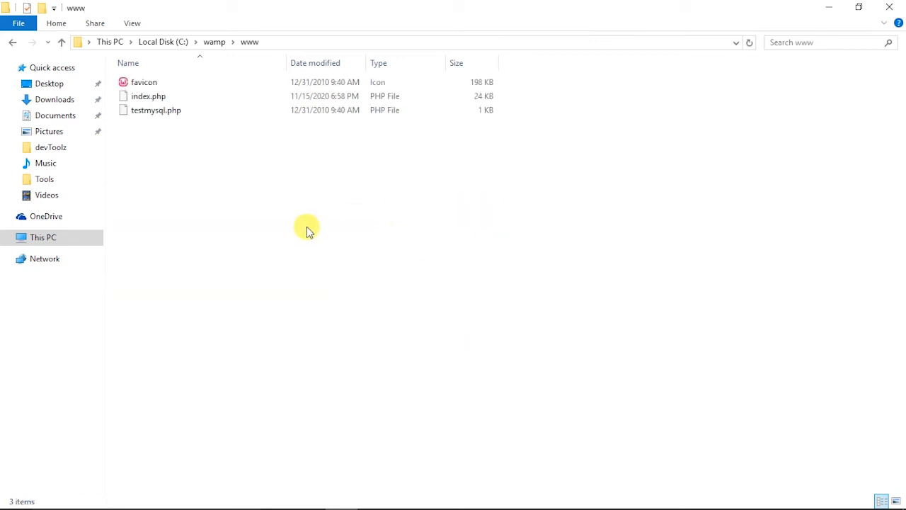
{"action": "left_click", "coordinate": [142, 99]}
Arrange the www folder window and the Chrome window with the WampServer homepage side by side.
{"action": "double_click", "coordinate": [536, 7]}
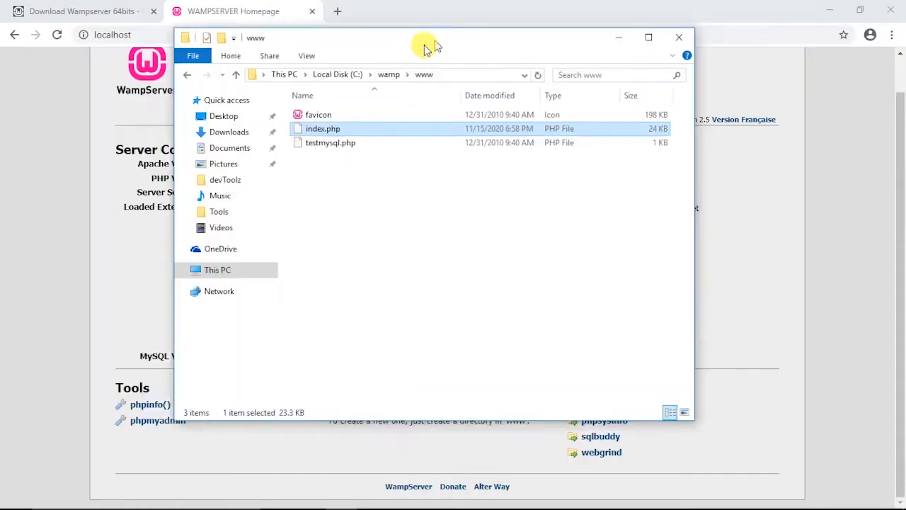
{"action": "left_click_drag", "start_coordinate": [429, 46], "coordinate": [401, 59]}
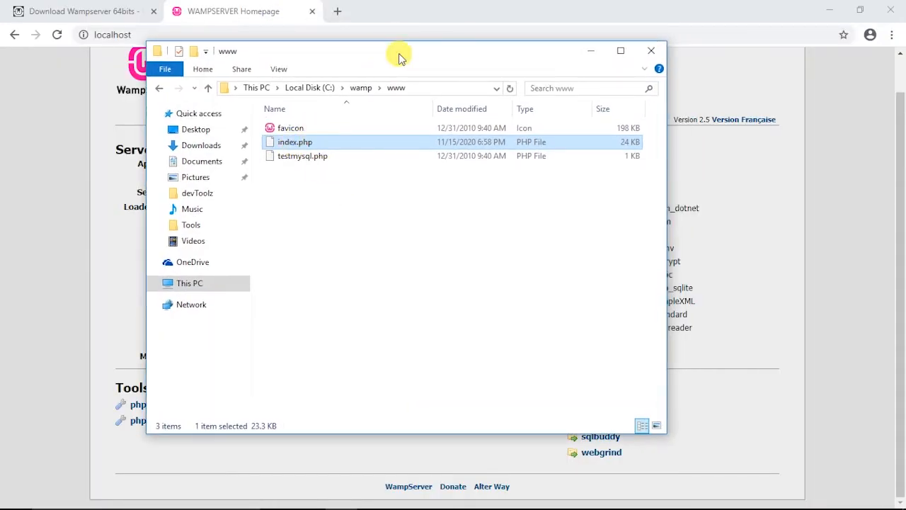
{"action": "key", "text": "super+Right"}
{"action": "left_click", "coordinate": [30, 167]}
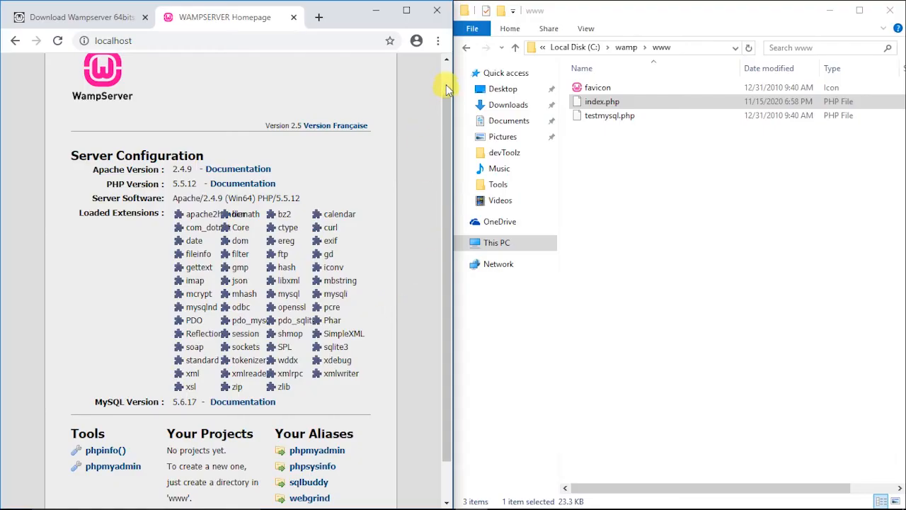
{"action": "scroll", "coordinate": [446, 85], "scroll_direction": "up", "scroll_amount": 1}
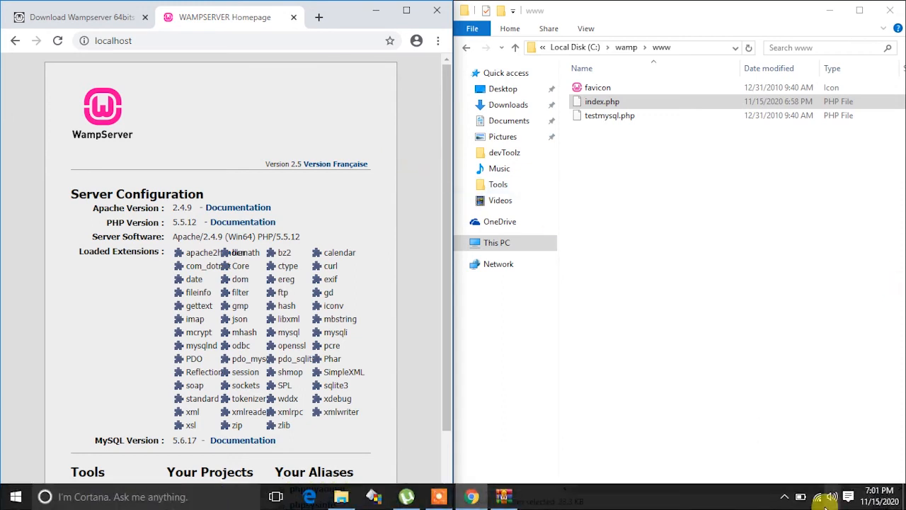
Enable Apache's rewrite_module in WampServer and check the server's status among the hidden notification icons.
{"action": "left_click", "coordinate": [784, 497]}
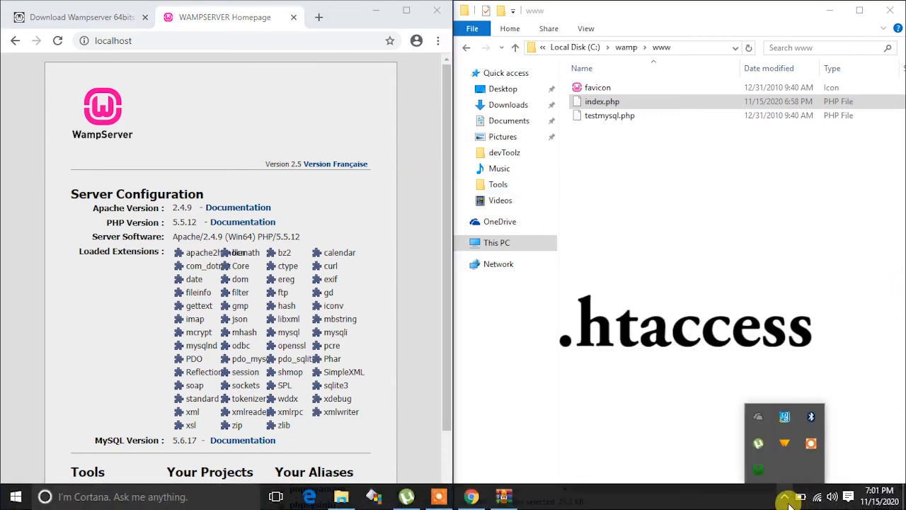
{"action": "left_click", "coordinate": [758, 470]}
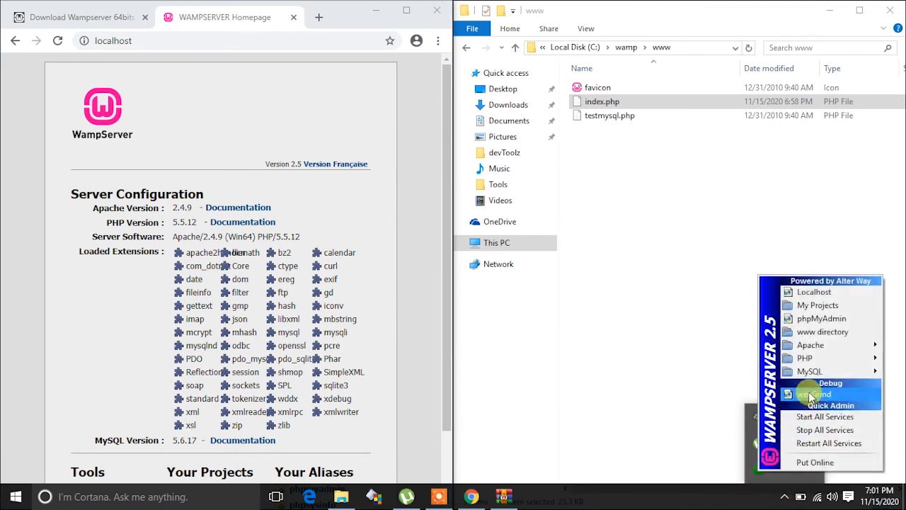
{"action": "mouse_move", "coordinate": [805, 356]}
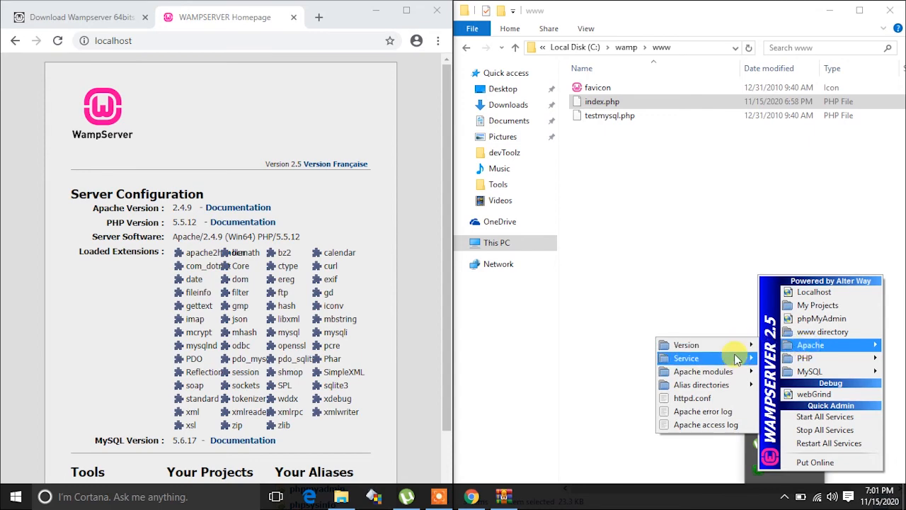
{"action": "mouse_move", "coordinate": [736, 373]}
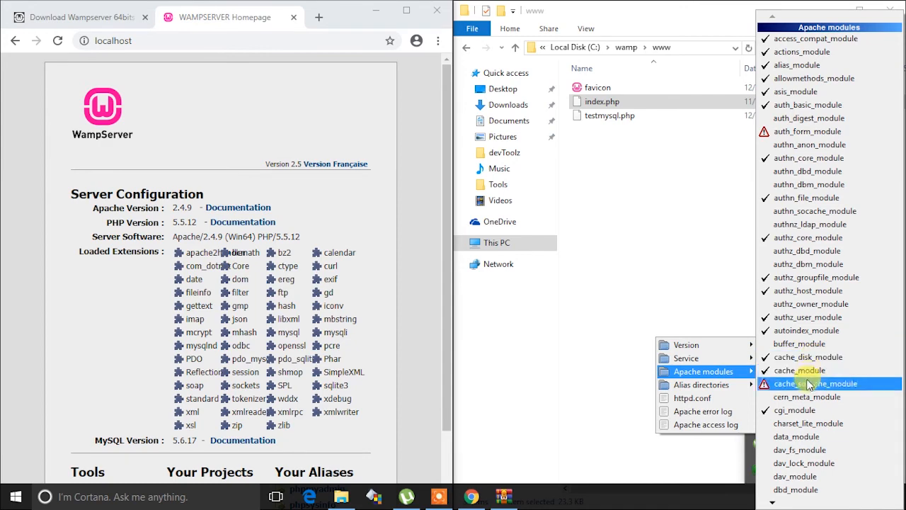
{"action": "mouse_move", "coordinate": [773, 501]}
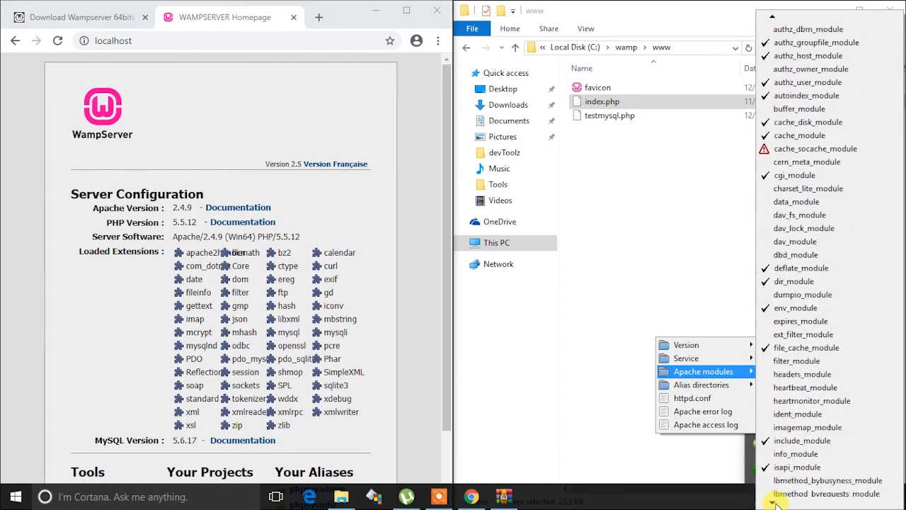
{"action": "mouse_move", "coordinate": [776, 504]}
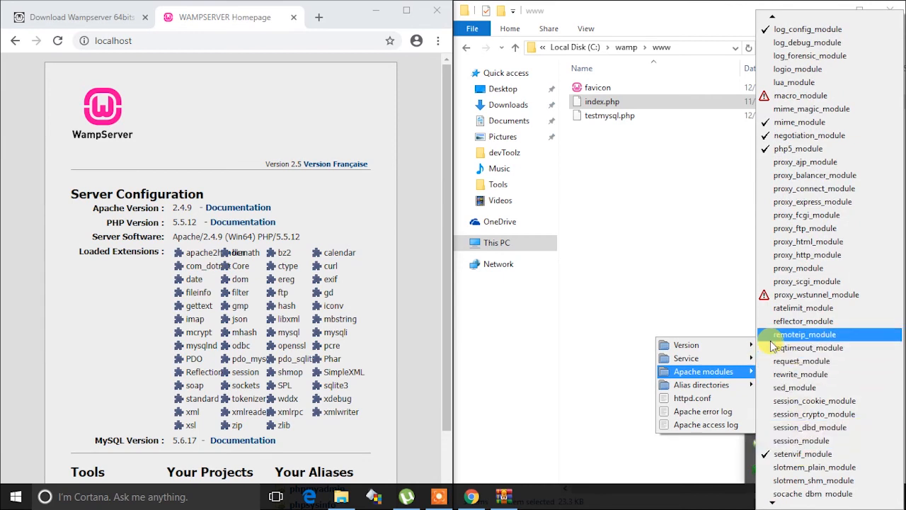
{"action": "left_click", "coordinate": [784, 381]}
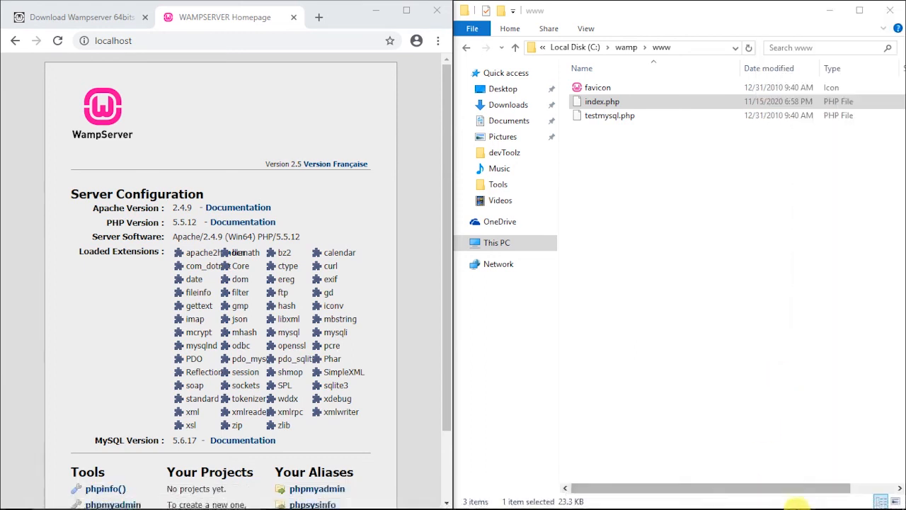
{"action": "left_click", "coordinate": [785, 497]}
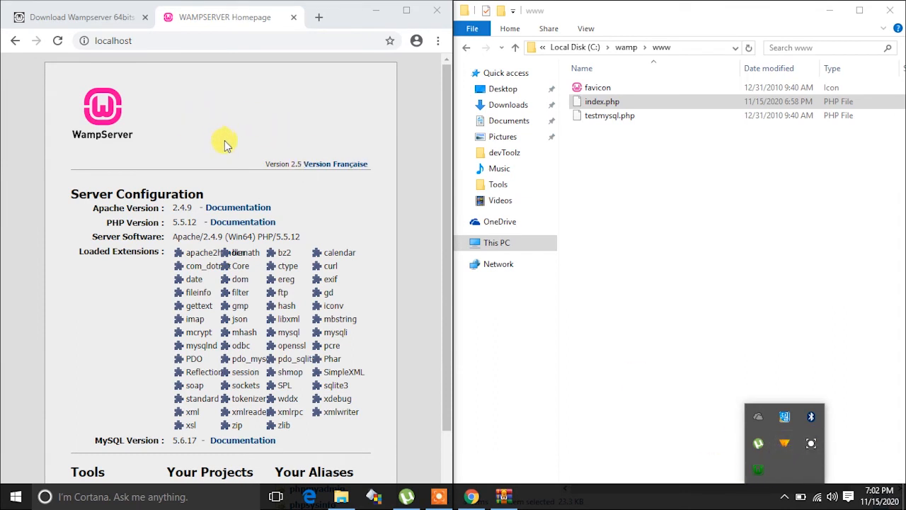
{"action": "left_click", "coordinate": [189, 130]}
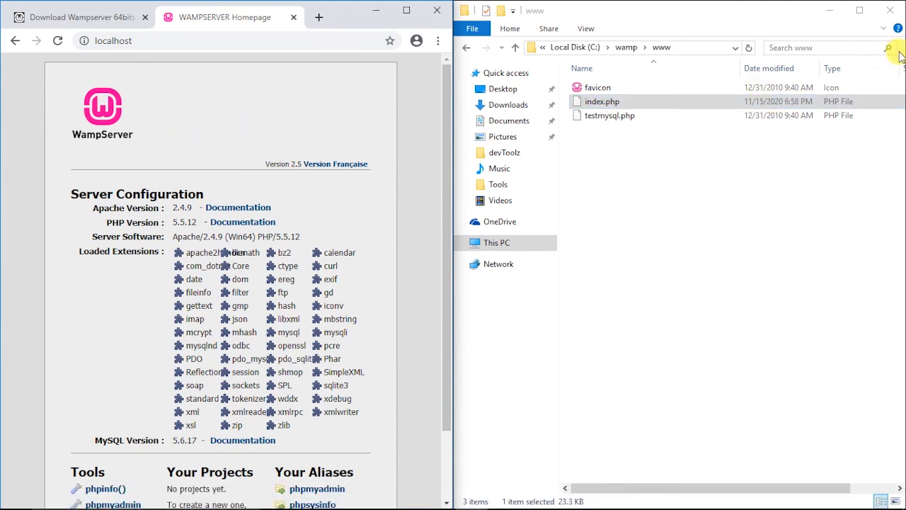
Close the www folder window and maximize Chrome.
{"action": "left_click", "coordinate": [884, 17]}
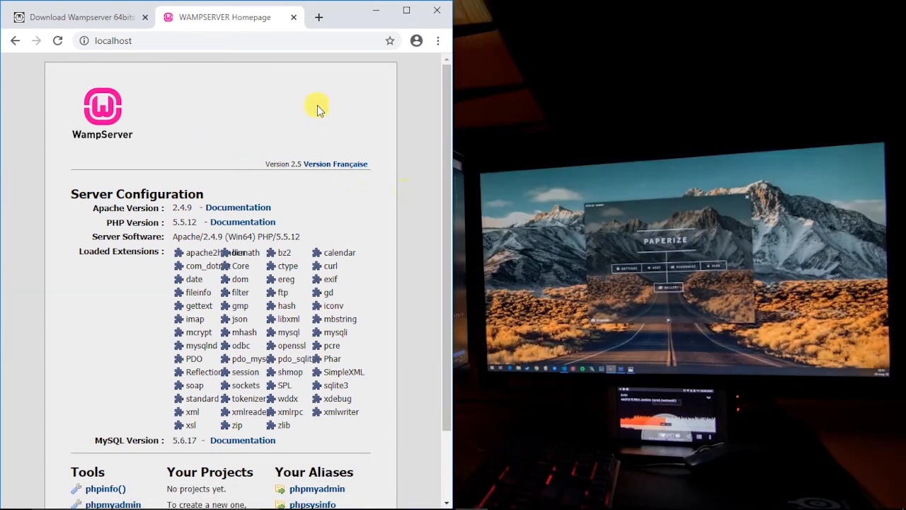
{"action": "left_click", "coordinate": [405, 11]}
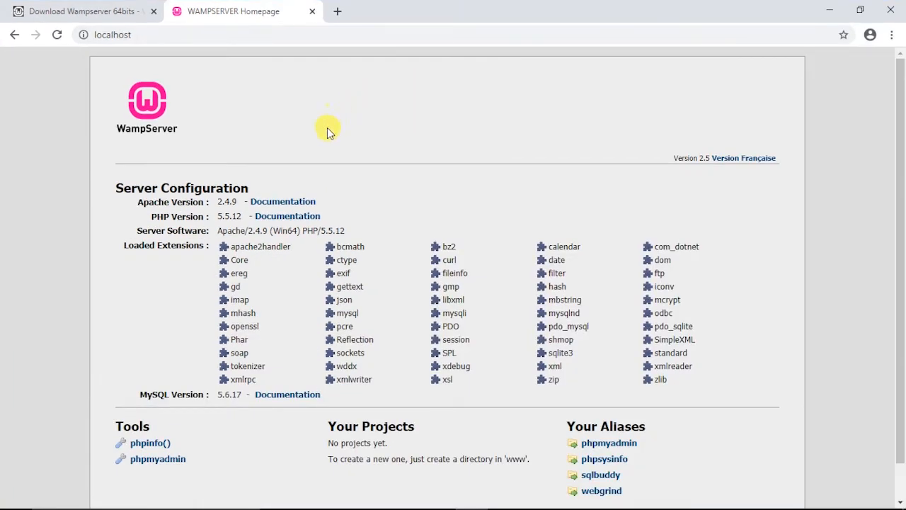
Open youtube.com in a new browser tab and dismiss its promotional banner, with the cursor placed in the video search field.
{"action": "left_click", "coordinate": [337, 15]}
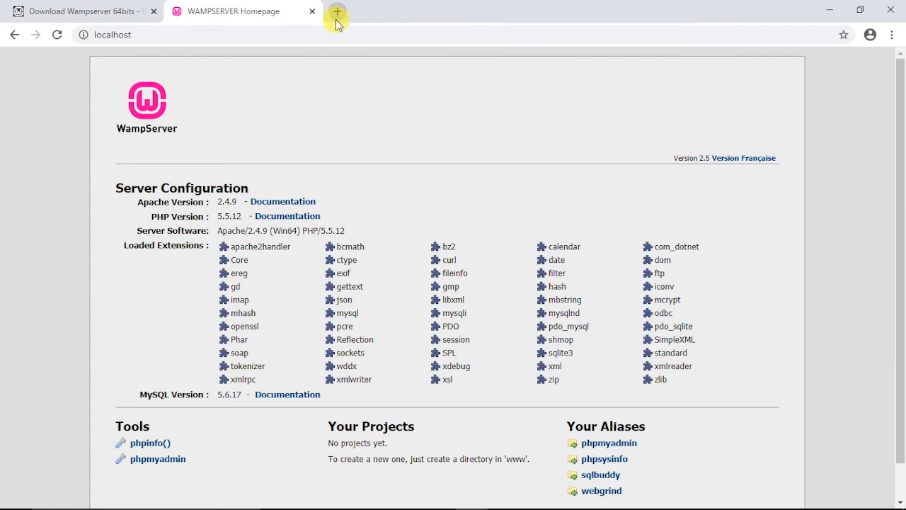
{"action": "type", "text": "youtube.com"}
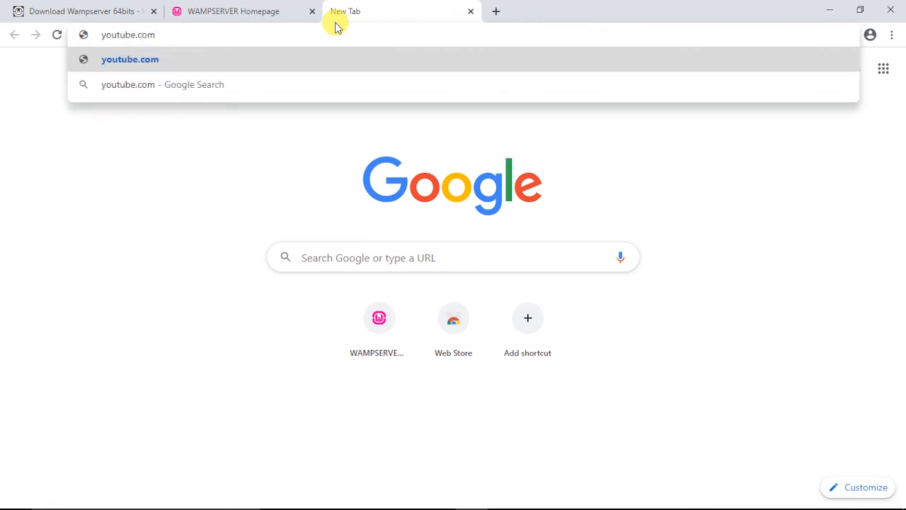
{"action": "key", "text": "Return"}
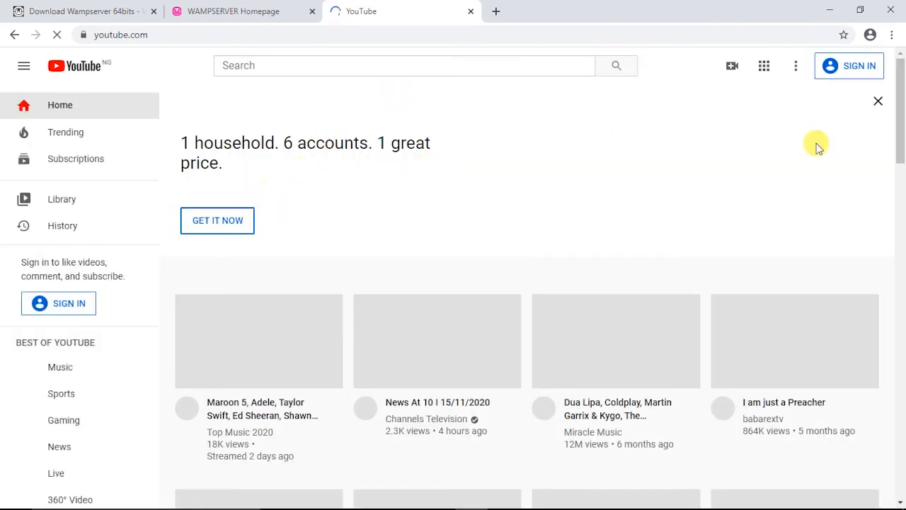
{"action": "left_click", "coordinate": [877, 102]}
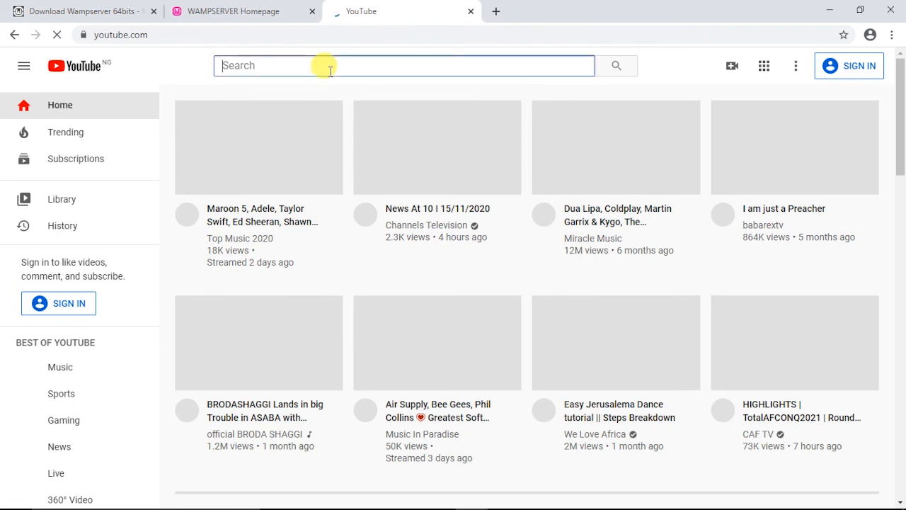
{"action": "left_click", "coordinate": [323, 66]}
{"action": "type", "text": "yo"}
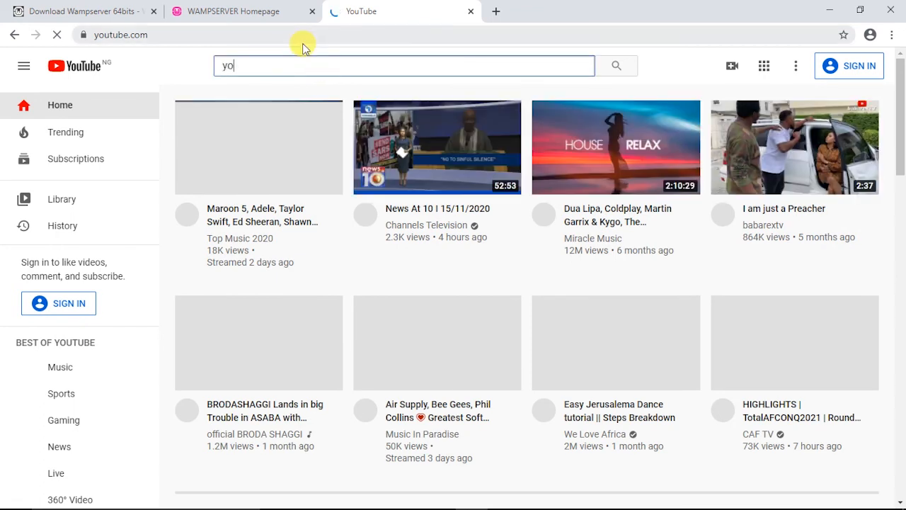
{"action": "type", "text": "utu"}
{"action": "key", "text": "BackSpace"}
{"action": "key", "text": "BackSpace"}
{"action": "key", "text": "BackSpace"}
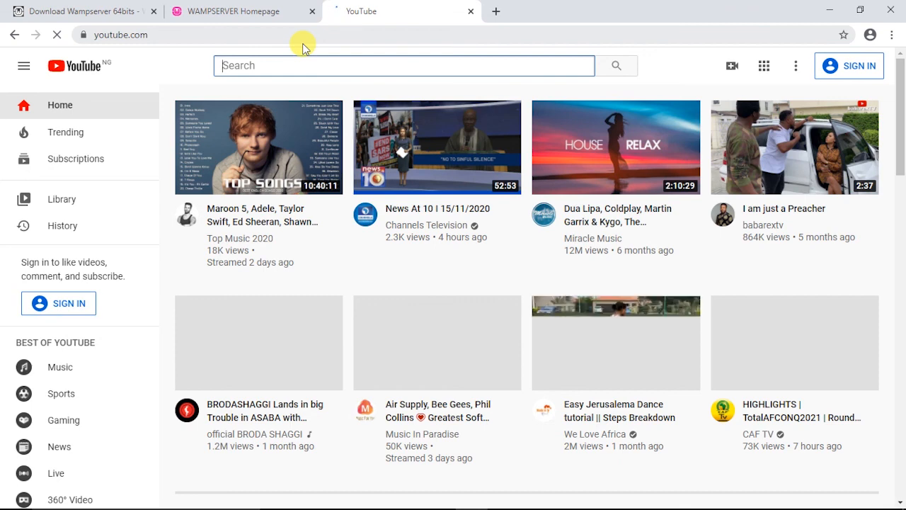
Search YouTube for "techmond".
{"action": "type", "text": "techm"}
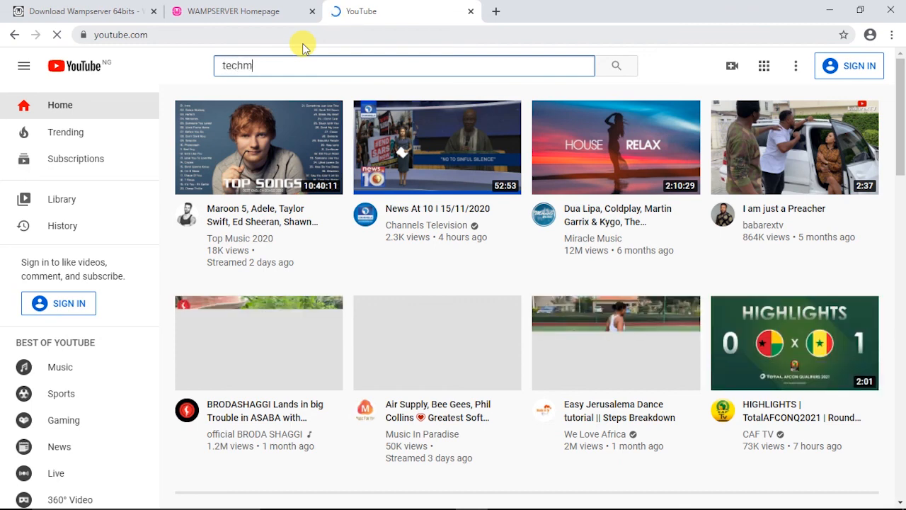
{"action": "type", "text": "ond"}
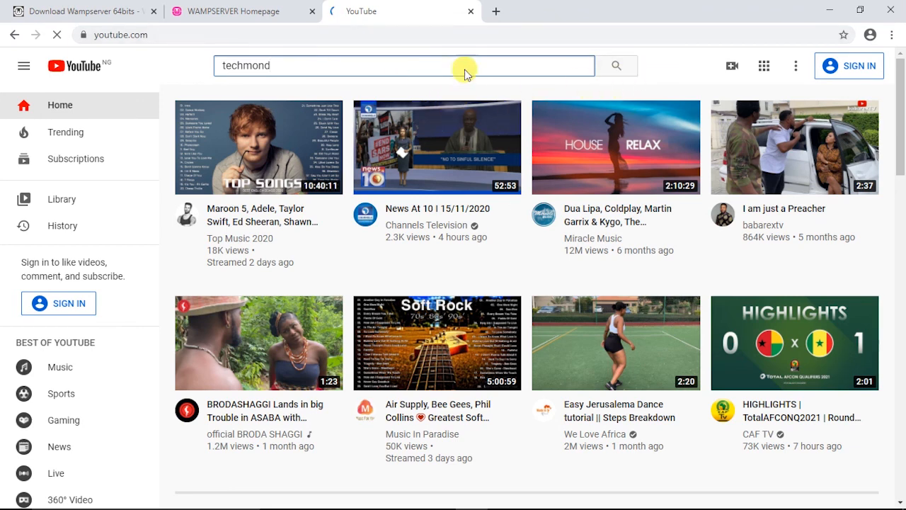
{"action": "key", "text": "Return"}
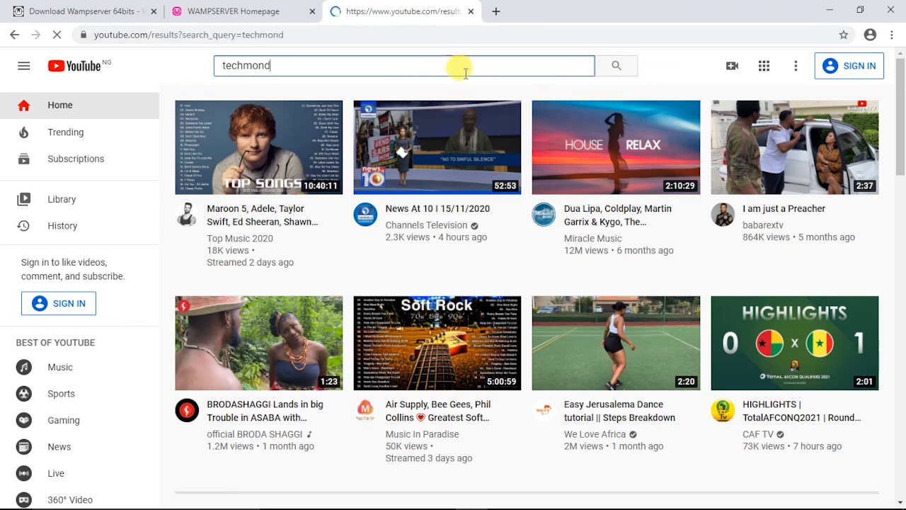